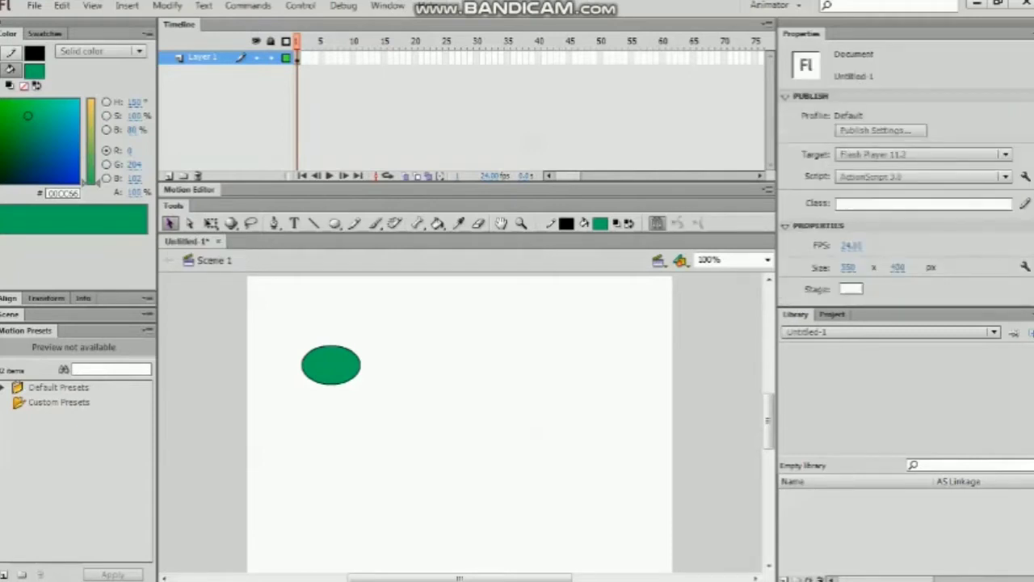
# Select the whole green oval, including its outline, and move it right on the stage.
pyautogui.moveTo(259, 291); pyautogui.dragTo(413, 419)
pyautogui.moveTo(330, 364); pyautogui.dragTo(400, 364)
pyautogui.press('Escape')
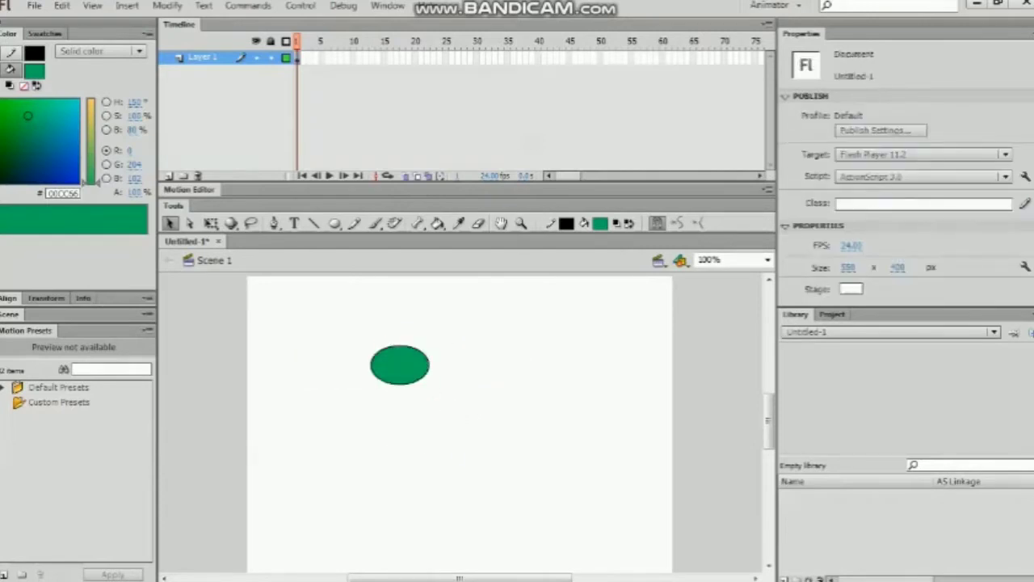
pyautogui.hotkey('ctrl', 'a')
pyautogui.press('Escape')
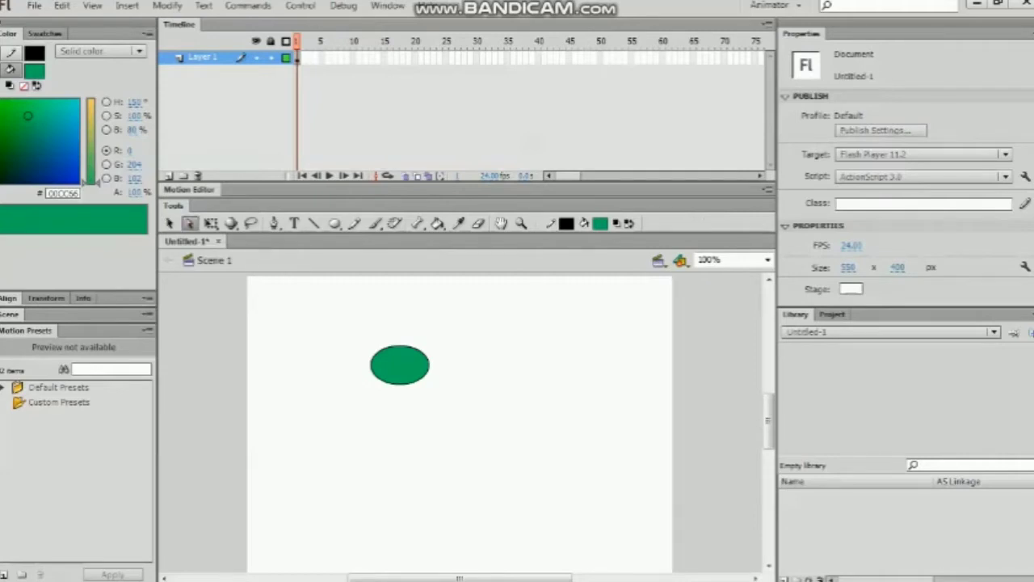
# Move the oval further right with the Subselection tool and pull its lower edge down into a narrow lobe.
pyautogui.moveTo(318, 305); pyautogui.dragTo(512, 457)
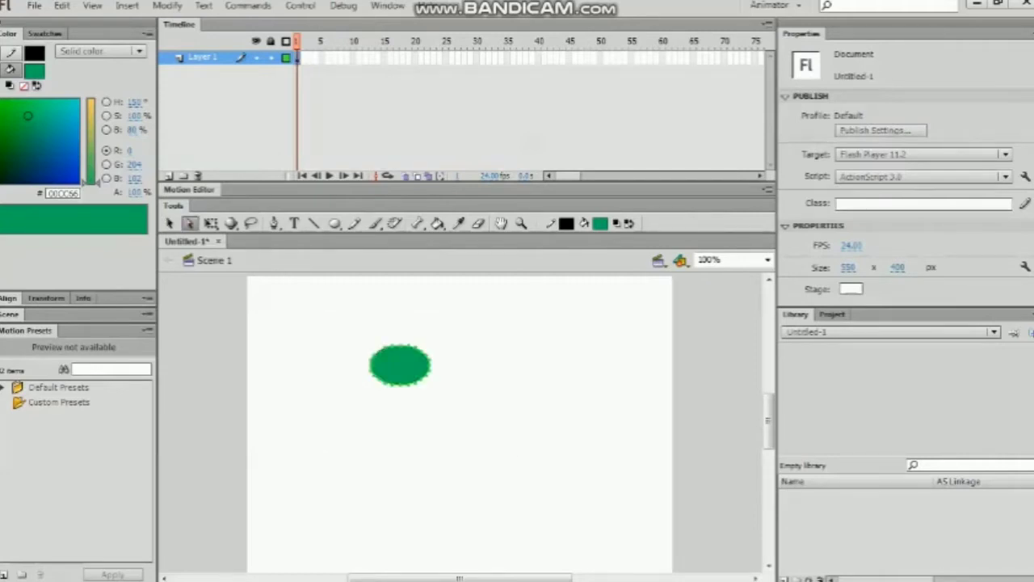
pyautogui.moveTo(400, 366); pyautogui.dragTo(451, 401)
pyautogui.moveTo(449, 342); pyautogui.dragTo(496, 378)
pyautogui.click(515, 367)
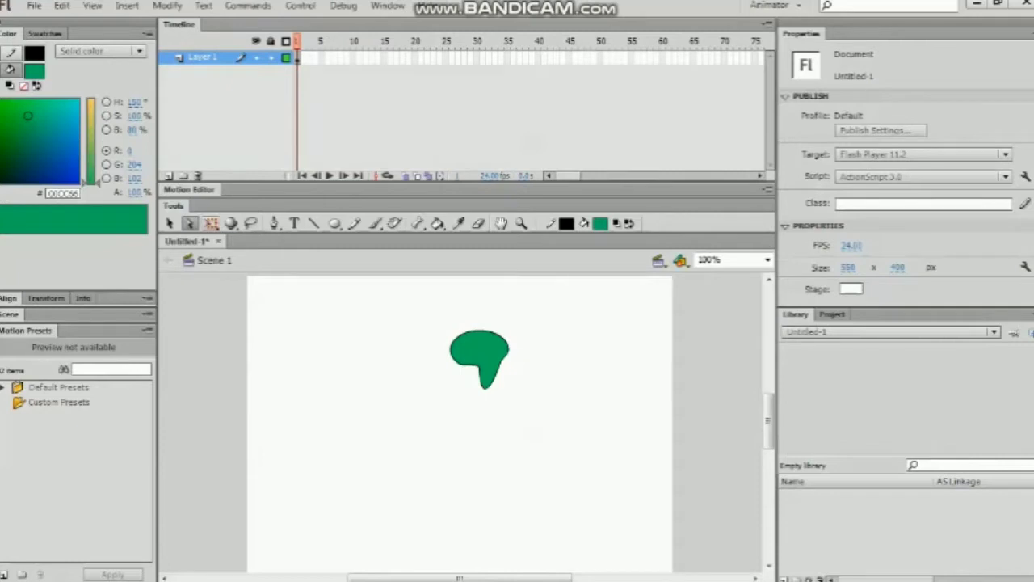
# Flip the lobed green shape with Free Transform so the lobe points up, and enlarge it to about double its size.
pyautogui.click(211, 223)
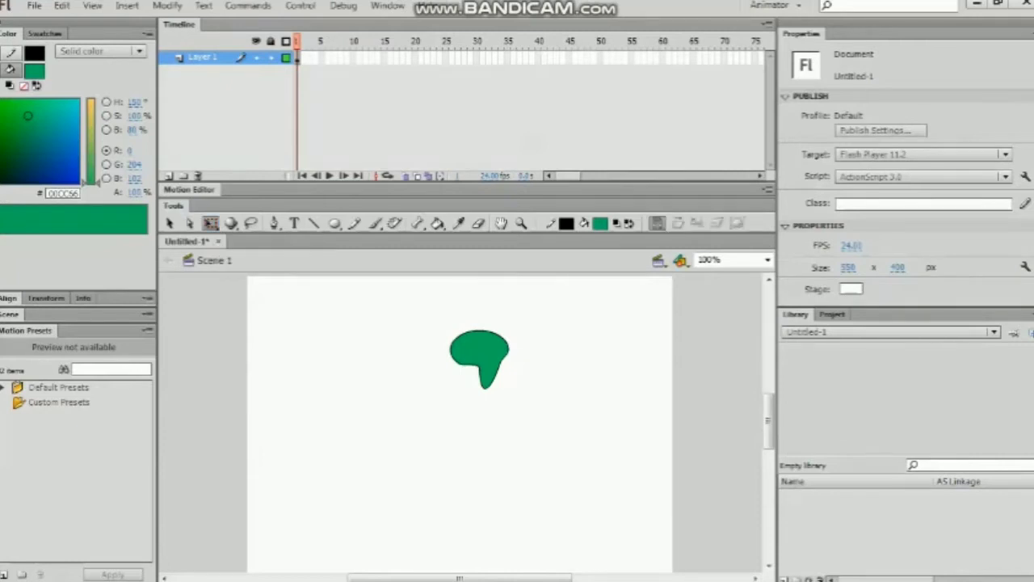
pyautogui.click(479, 360)
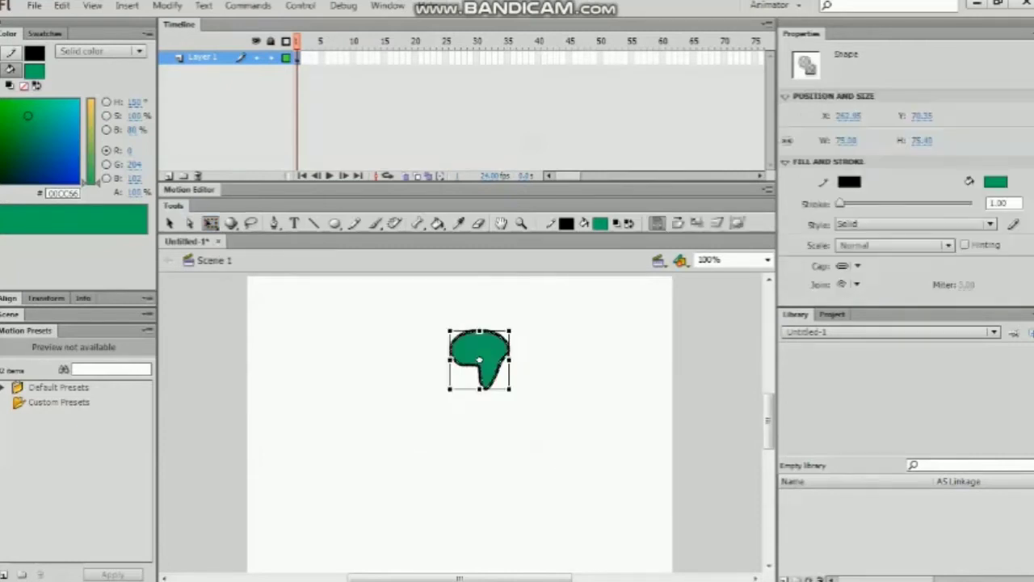
pyautogui.moveTo(509, 360); pyautogui.dragTo(446, 327)
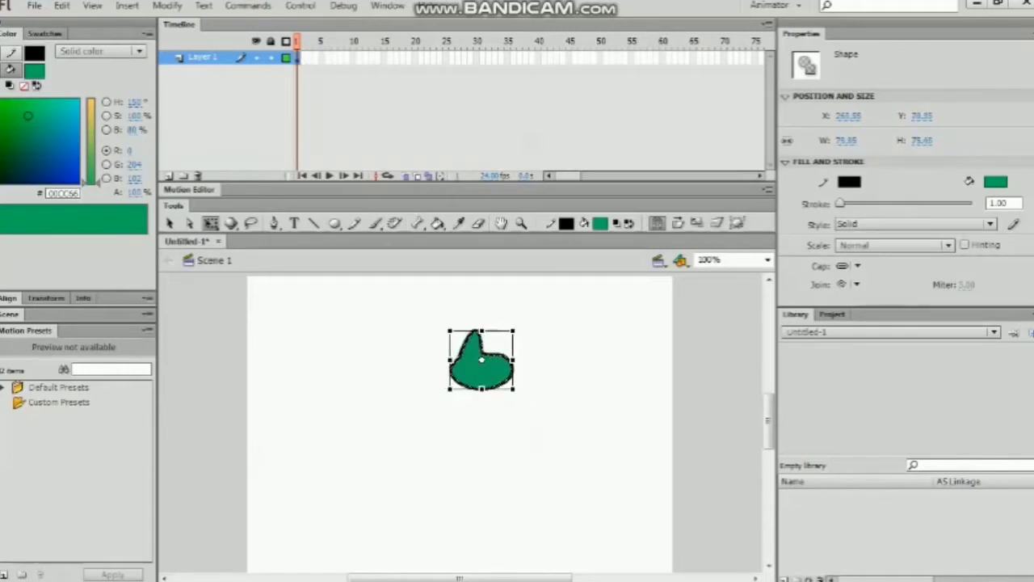
pyautogui.moveTo(477, 372); pyautogui.dragTo(360, 435)
pyautogui.press('Escape')
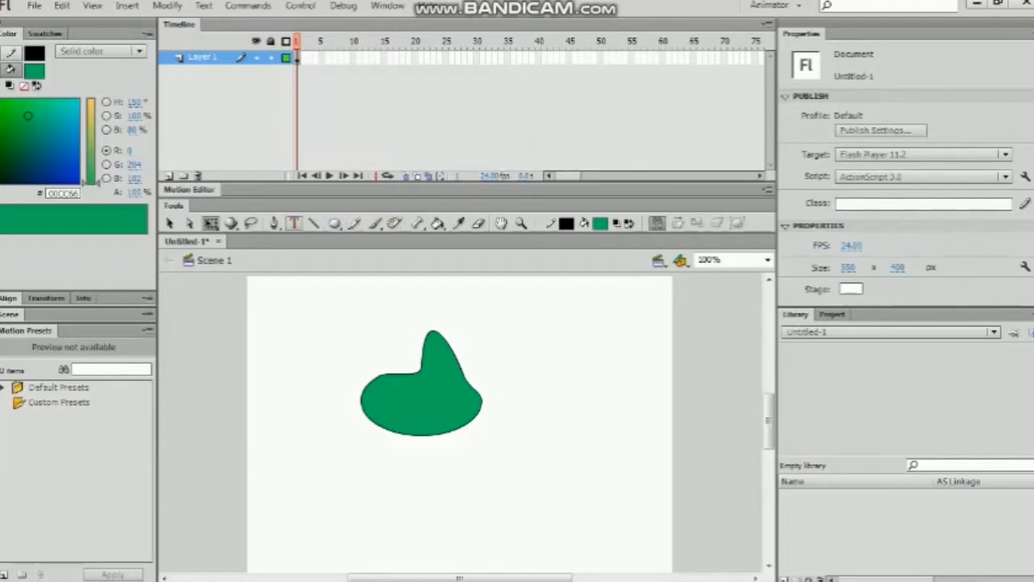
# Cut a small piece out of the green shape below its lobe with the Lasso tool and move it right of the shape.
pyautogui.click(251, 223)
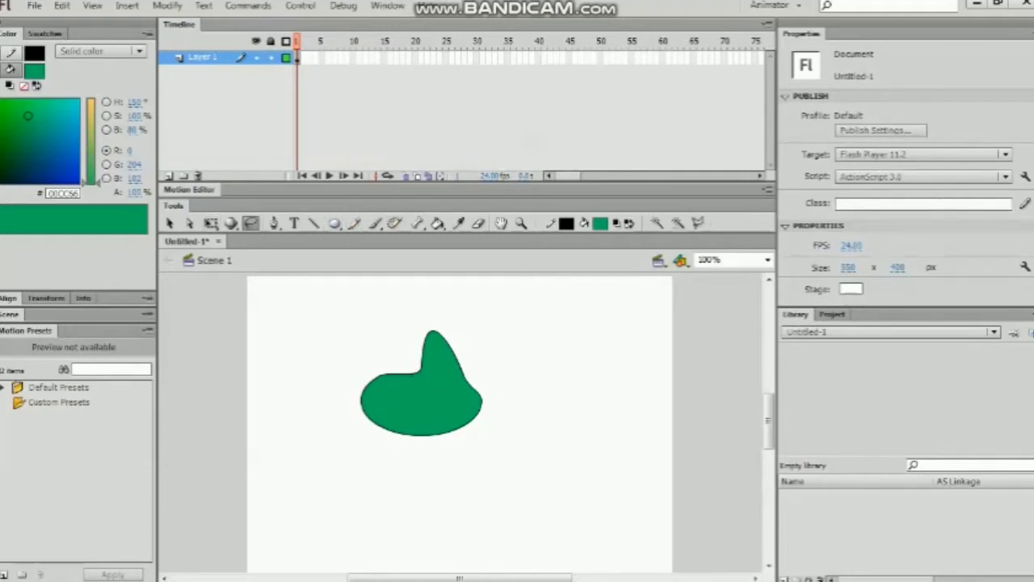
pyautogui.moveTo(414, 374)
pyautogui.mouseDown()
pyautogui.moveTo(450, 394)
pyautogui.moveTo(464, 376)
pyautogui.moveTo(534, 349)
pyautogui.moveTo(533, 401)
pyautogui.moveTo(525, 338)
pyautogui.moveTo(522, 363)
pyautogui.mouseUp()
pyautogui.press('v')
pyautogui.click(524, 351)
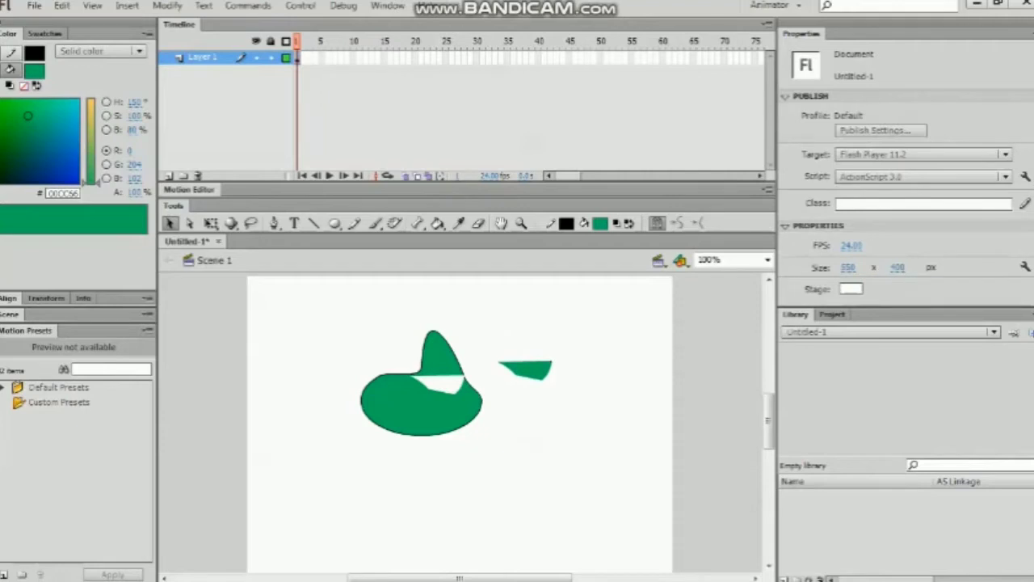
pyautogui.click(211, 223)
pyautogui.moveTo(464, 317); pyautogui.dragTo(573, 436)
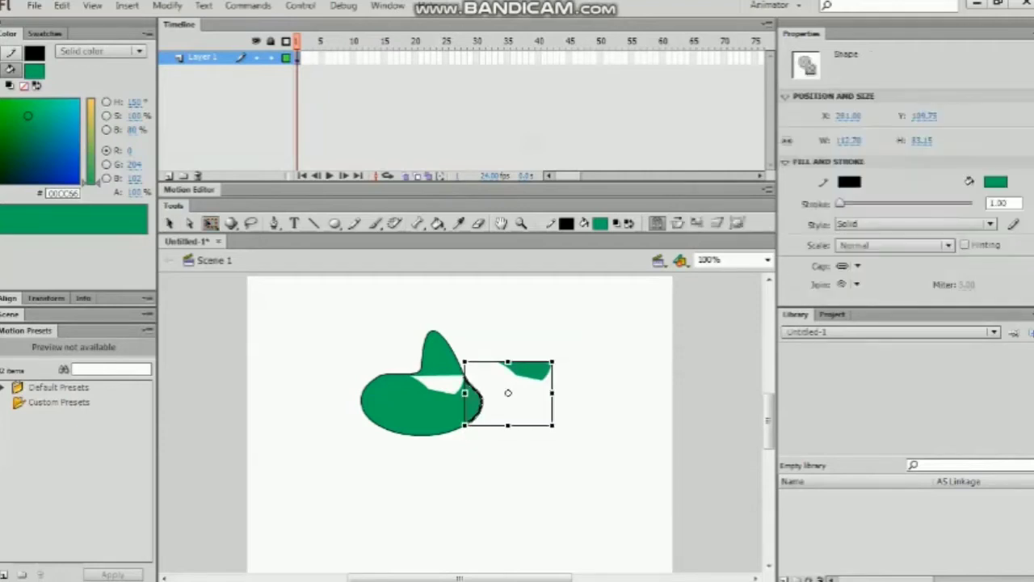
pyautogui.press('Escape')
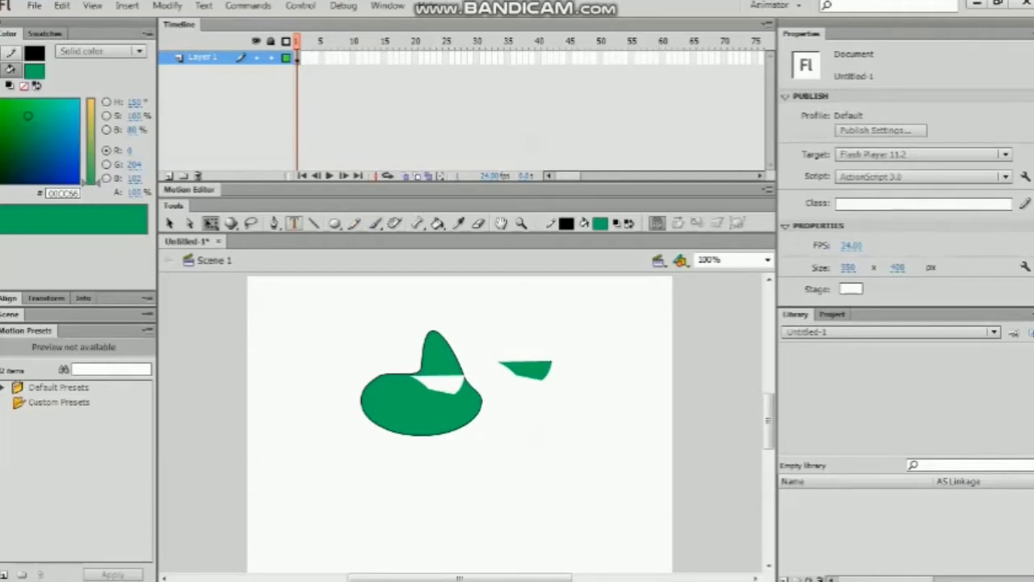
# Draw a long winding black curve around the green shapes with the Pen tool, looping back across the large shape.
pyautogui.click(274, 223)
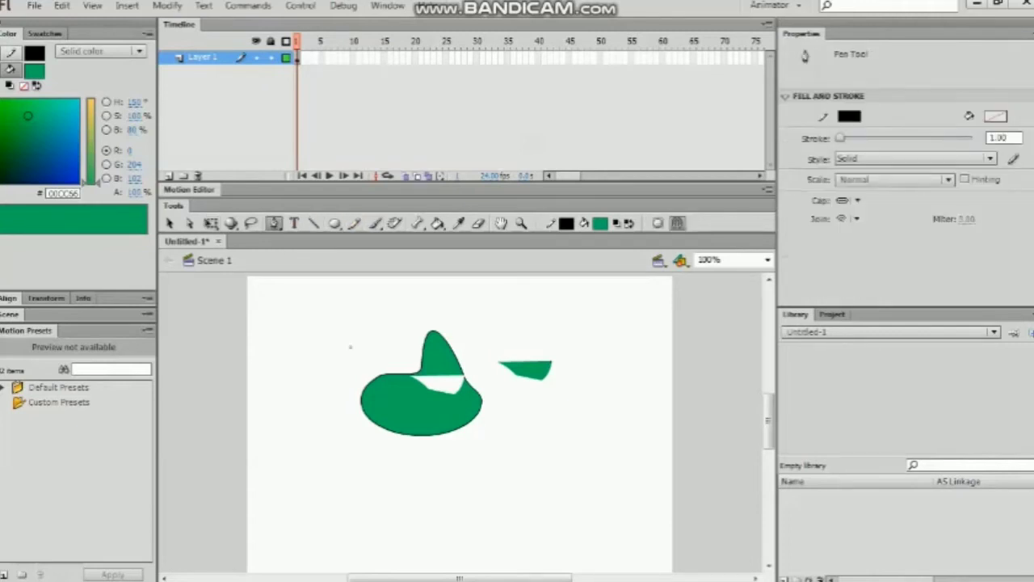
pyautogui.moveTo(362, 342); pyautogui.dragTo(605, 426)
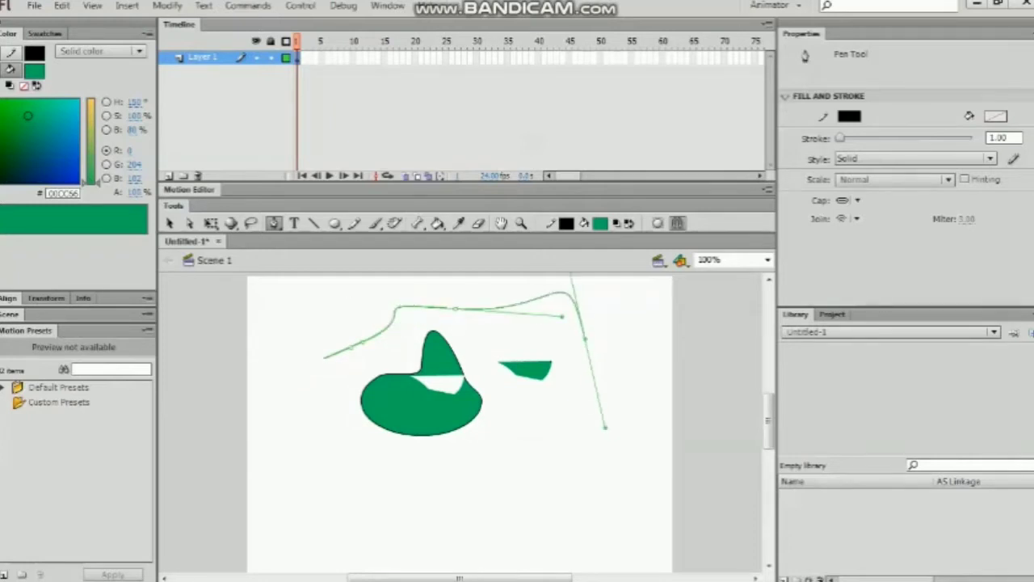
pyautogui.moveTo(596, 380); pyautogui.dragTo(520, 408)
pyautogui.moveTo(454, 454); pyautogui.dragTo(548, 472)
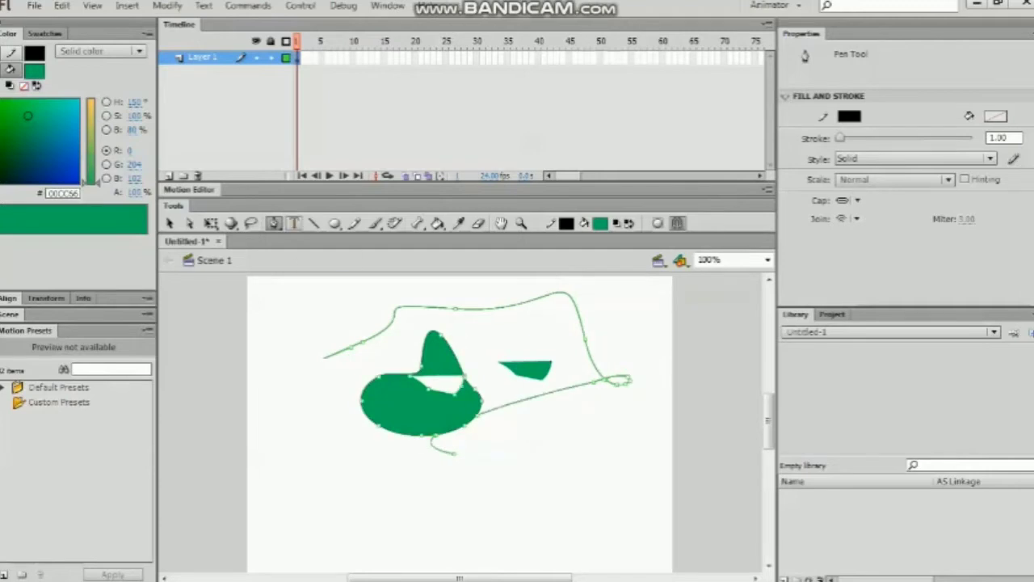
# Add a static text block below the green shape, enter "Texta" and erase it.
pyautogui.click(293, 223)
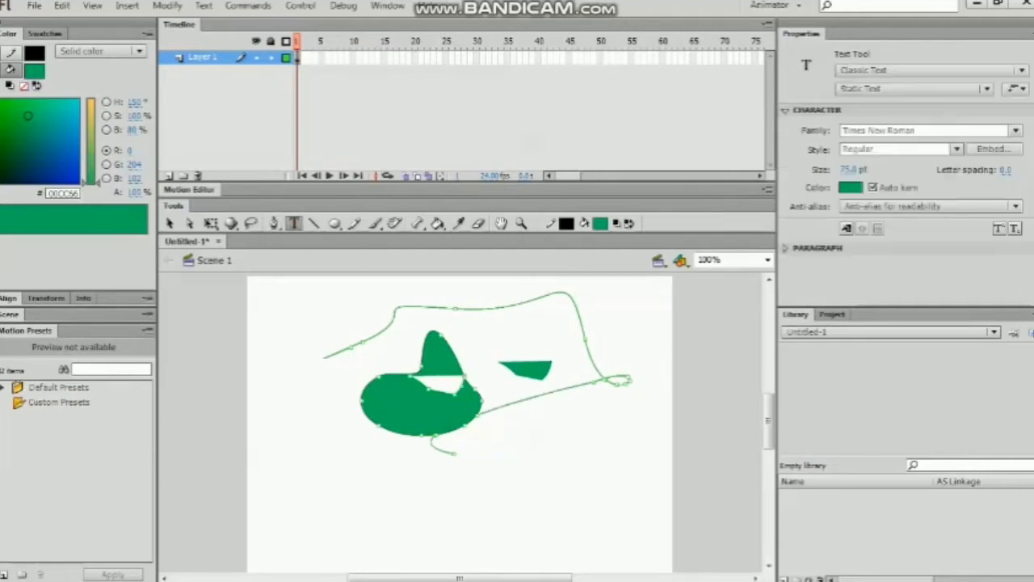
pyautogui.click(353, 417)
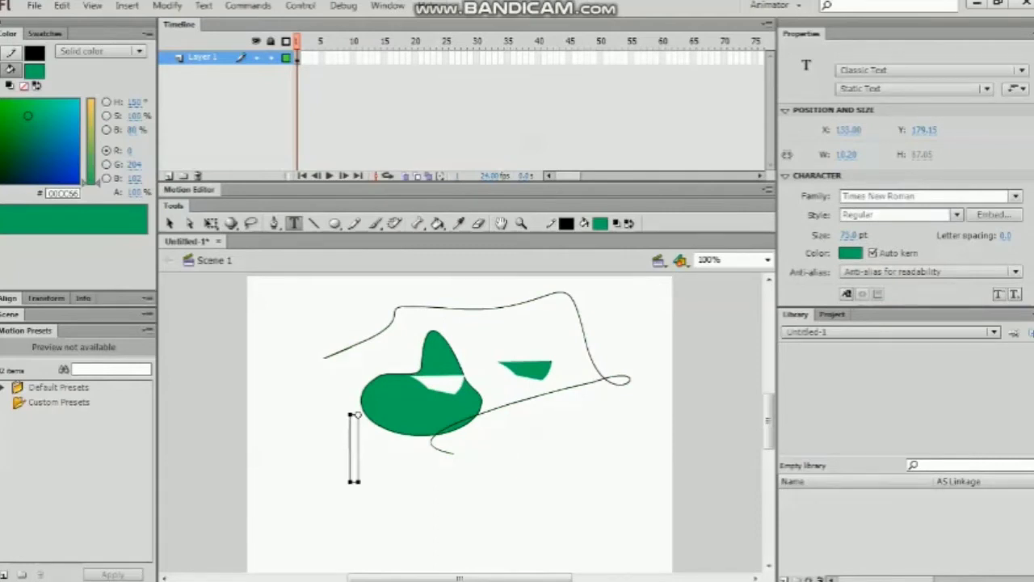
pyautogui.write('Texta')
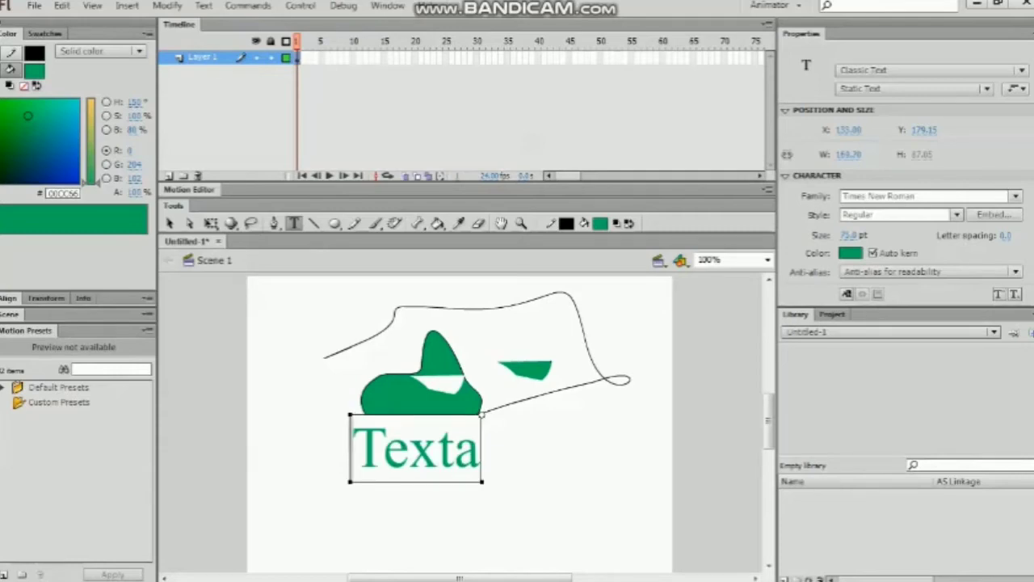
pyautogui.press('BackSpace')
pyautogui.press('BackSpace')
pyautogui.press('BackSpace')
pyautogui.press('BackSpace')
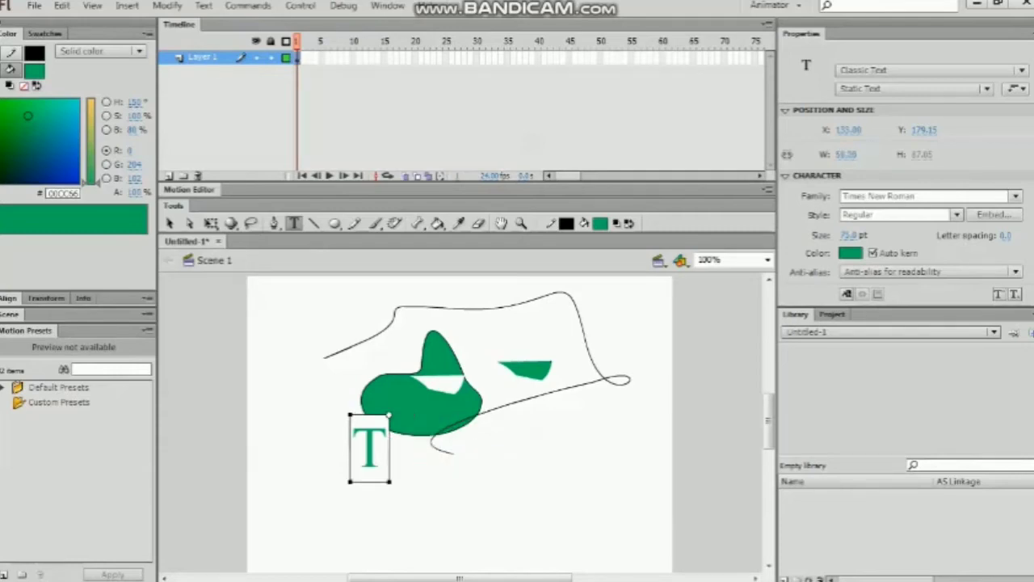
pyautogui.press('BackSpace')
# Enter a short greeting with a first name in the text block and erase all of it.
pyautogui.write('HGi')
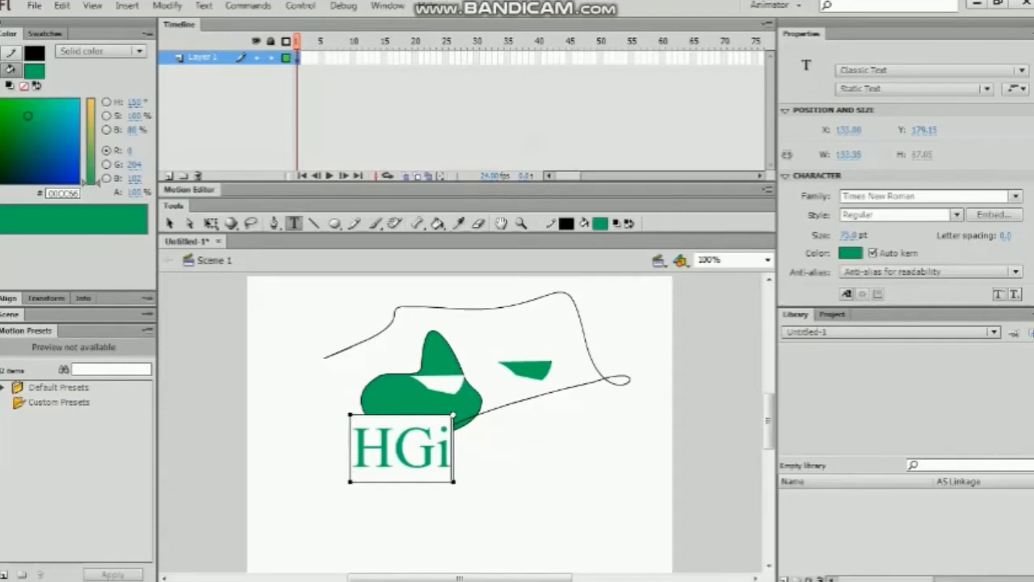
pyautogui.press('BackSpace')
pyautogui.press('BackSpace')
pyautogui.write('i I')
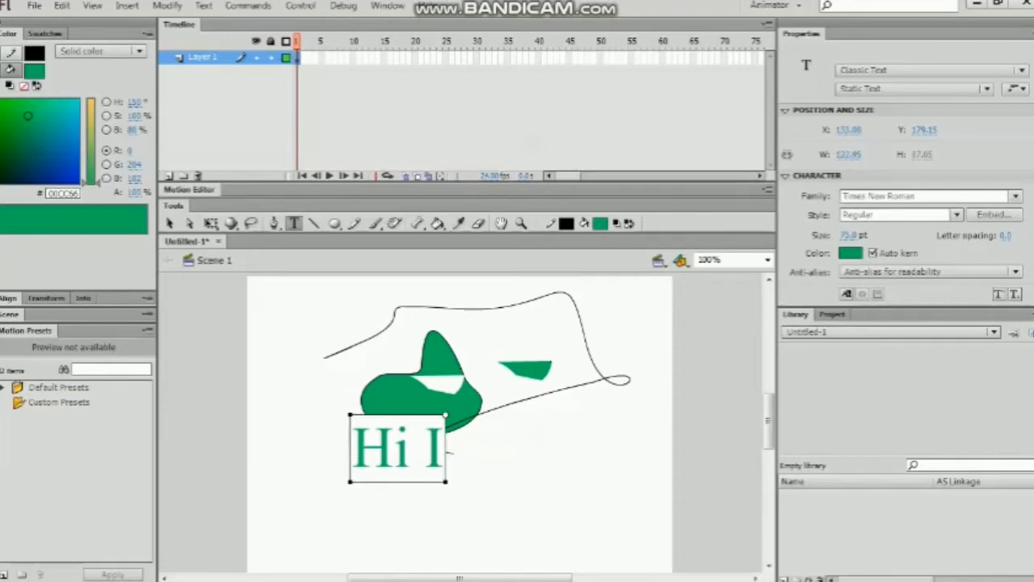
pyautogui.write('m archel')
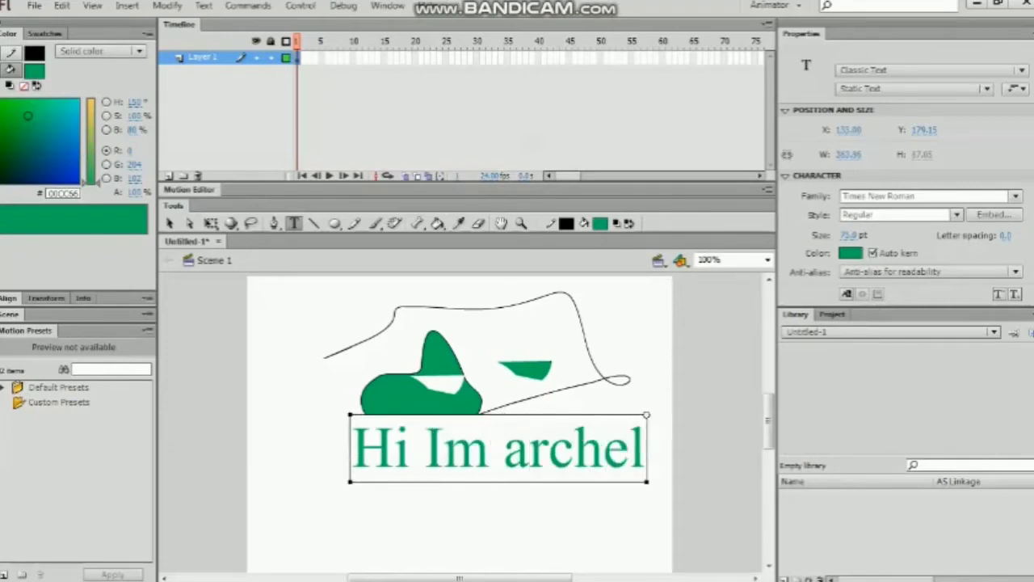
pyautogui.press('BackSpace')
pyautogui.press('BackSpace')
pyautogui.press('BackSpace')
pyautogui.press('BackSpace')
pyautogui.press('BackSpace')
pyautogui.press('BackSpace')
pyautogui.press('BackSpace')
pyautogui.press('BackSpace')
pyautogui.press('BackSpace')
pyautogui.press('BackSpace')
pyautogui.press('BackSpace')
pyautogui.press('BackSpace')
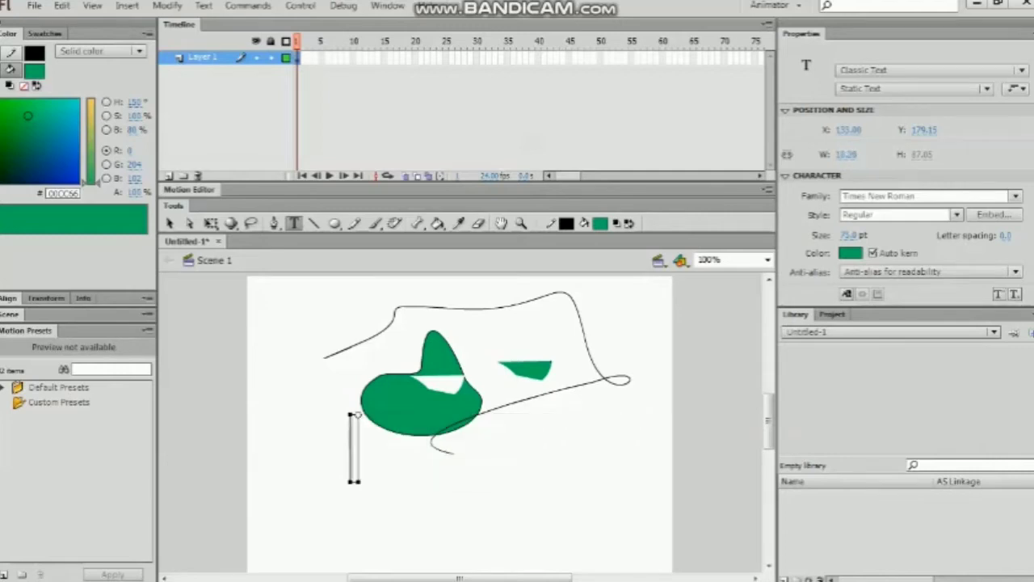
# Draw a branching pair of diagonal lines beside the large green shape and rows of horizontal lines and dashes beneath it.
pyautogui.click(315, 222)
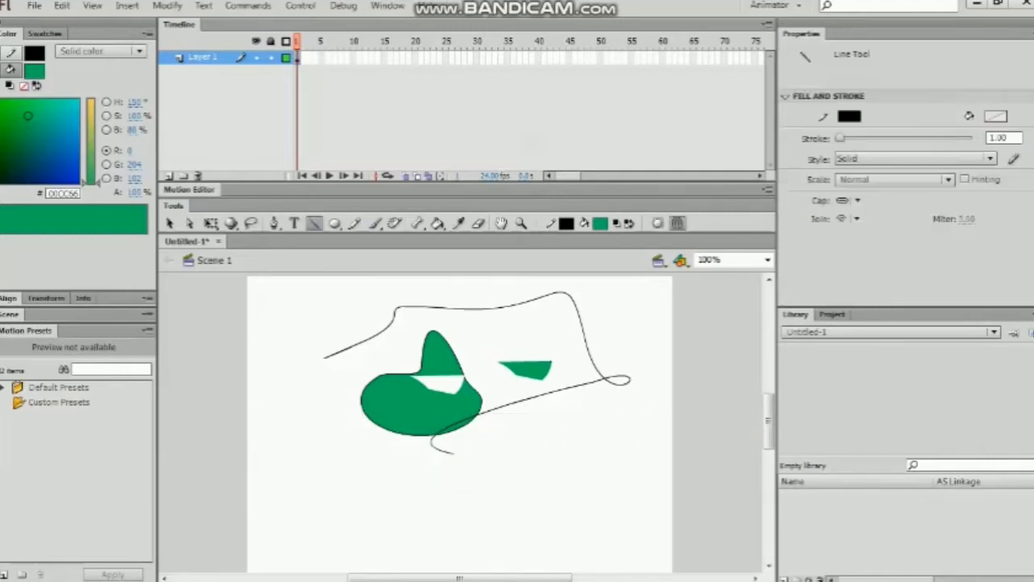
pyautogui.moveTo(315, 495); pyautogui.dragTo(361, 402)
pyautogui.moveTo(340, 444); pyautogui.dragTo(313, 409)
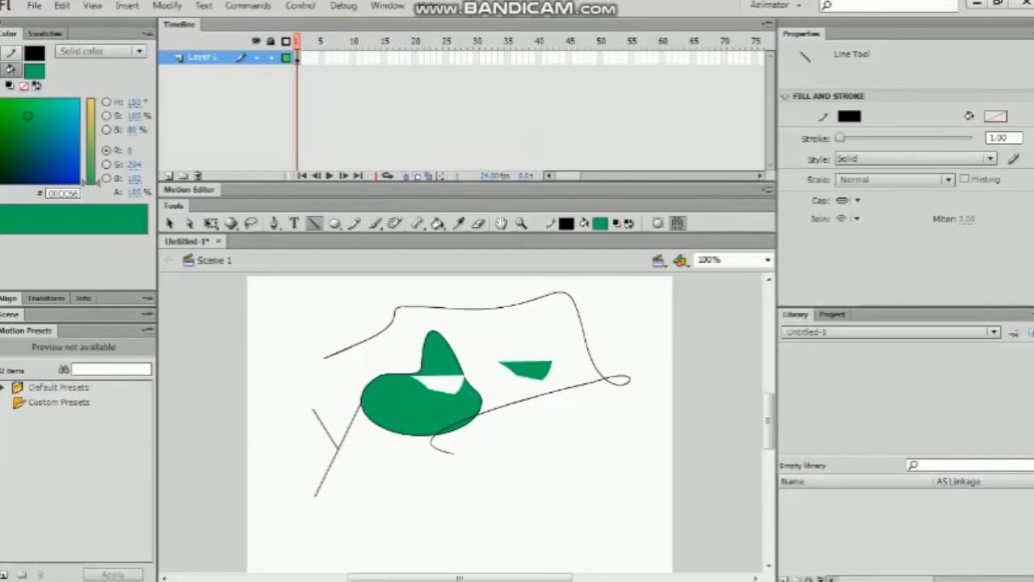
pyautogui.moveTo(367, 471); pyautogui.dragTo(470, 471)
pyautogui.moveTo(372, 502); pyautogui.dragTo(472, 502)
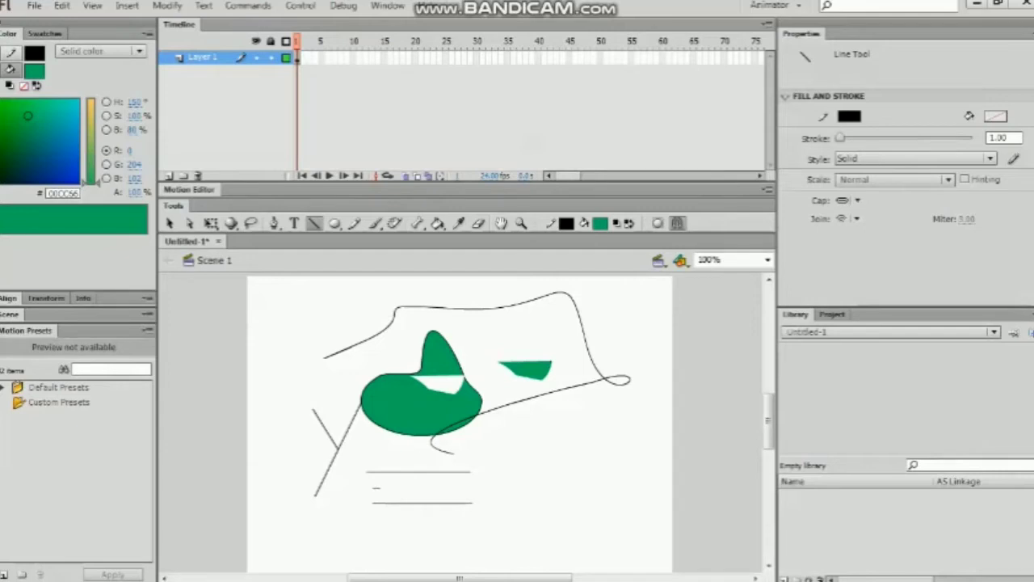
pyautogui.moveTo(396, 487)
pyautogui.mouseDown()
pyautogui.moveTo(483, 490)
pyautogui.moveTo(432, 488)
pyautogui.mouseUp()
# Draw a green square with a black outline in the lower right of the stage using the Rectangle tool.
pyautogui.press('o')
pyautogui.click(334, 223)
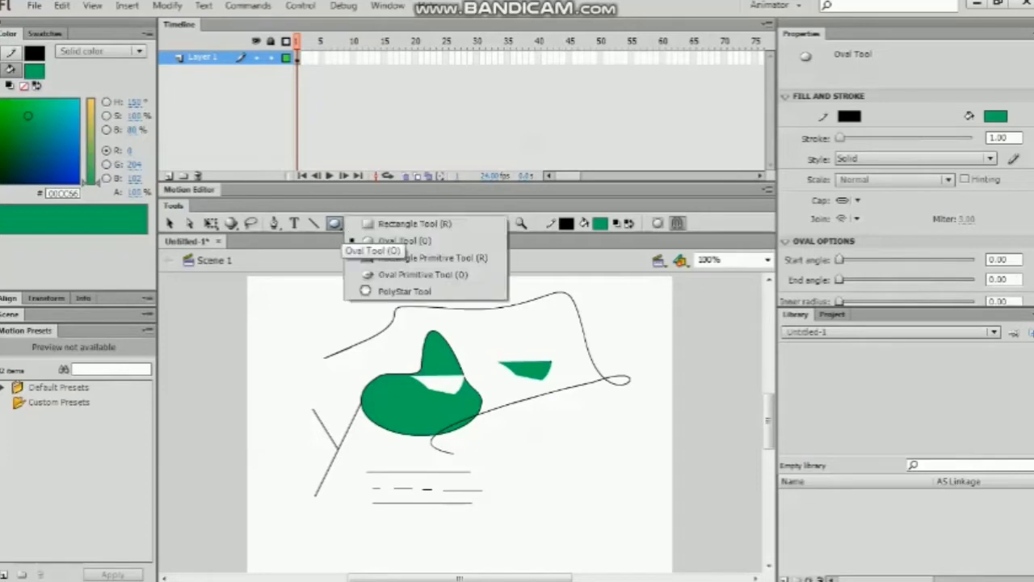
pyautogui.click(413, 224)
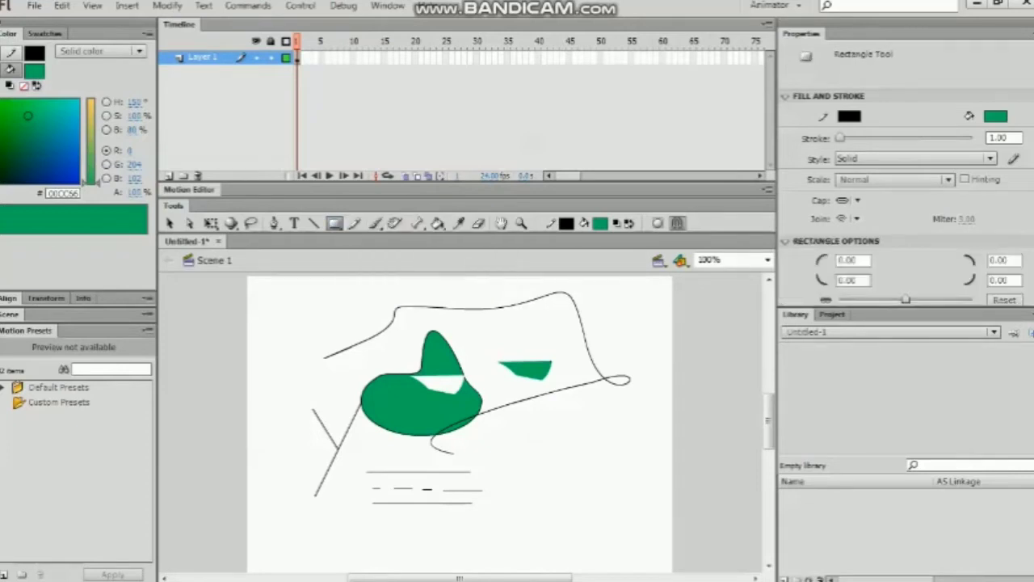
pyautogui.moveTo(546, 424); pyautogui.dragTo(612, 487)
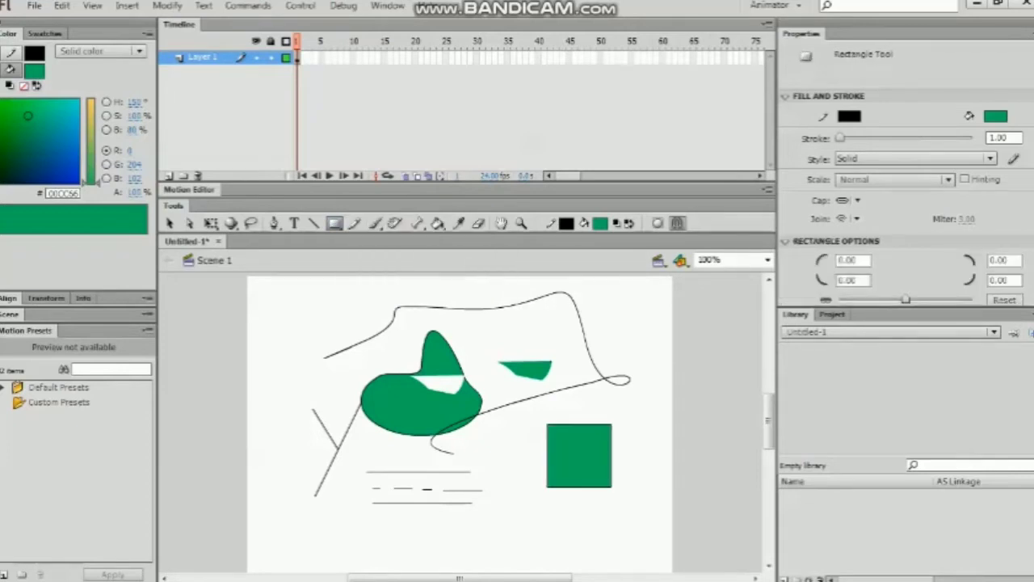
# Draw two green ovals with black outlines, one above the other, near the stage's left edge using the Oval tool.
pyautogui.click(335, 224)
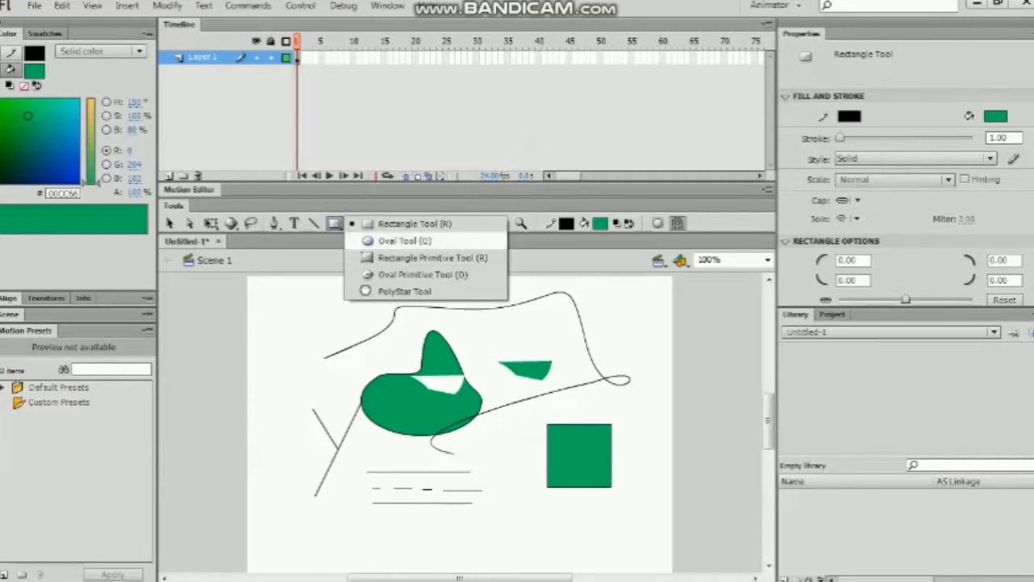
pyautogui.click(414, 224)
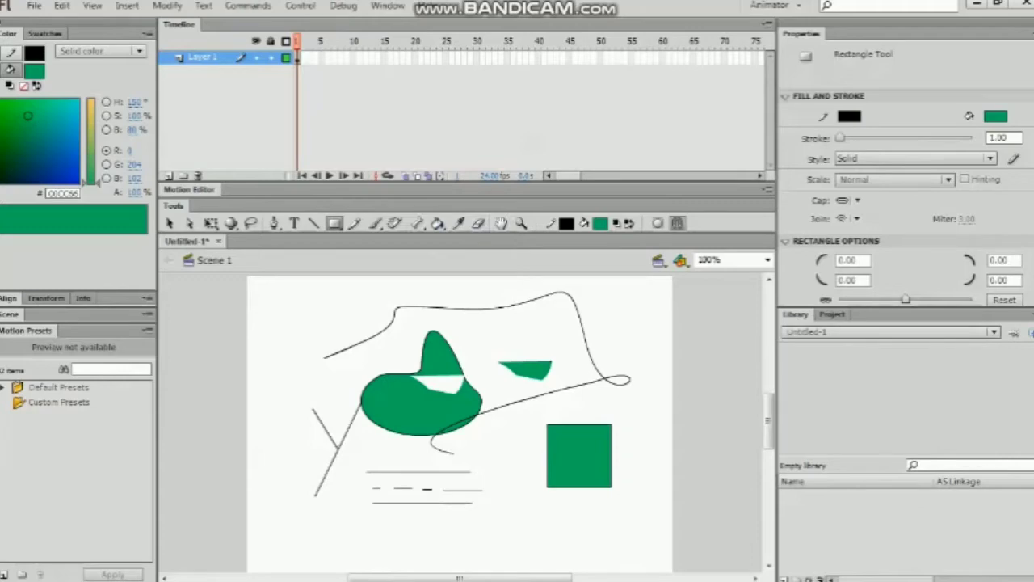
pyautogui.click(333, 223)
pyautogui.click(384, 243)
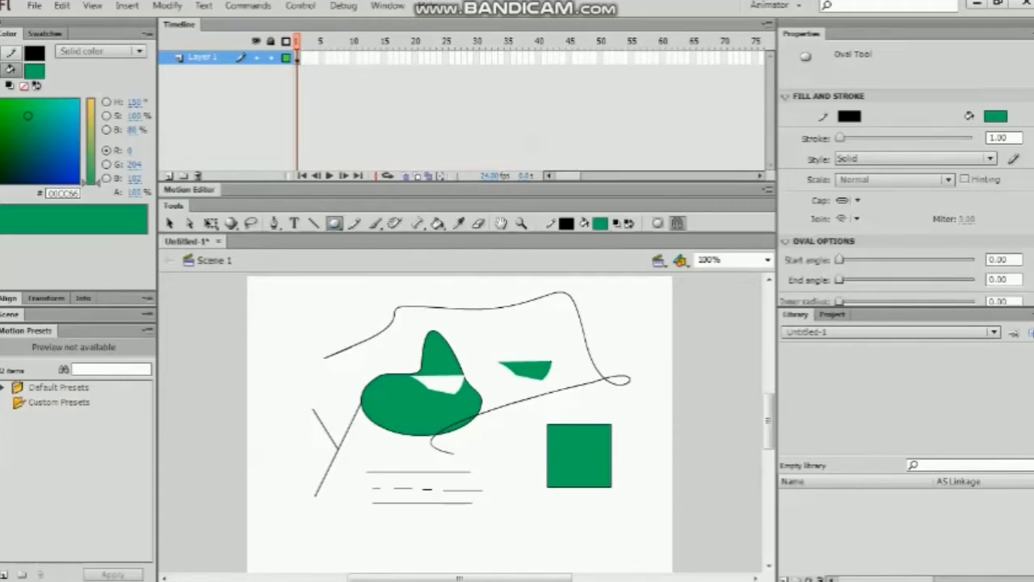
pyautogui.moveTo(272, 289)
pyautogui.mouseDown()
pyautogui.moveTo(335, 352)
pyautogui.moveTo(352, 348)
pyautogui.mouseUp()
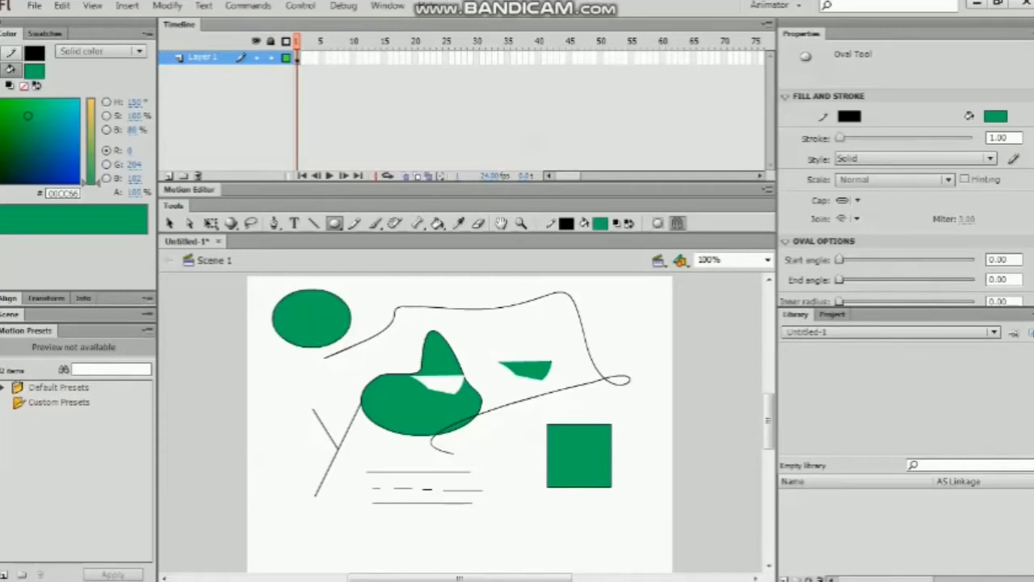
pyautogui.moveTo(280, 373)
pyautogui.mouseDown()
pyautogui.moveTo(340, 445)
pyautogui.moveTo(351, 426)
pyautogui.mouseUp()
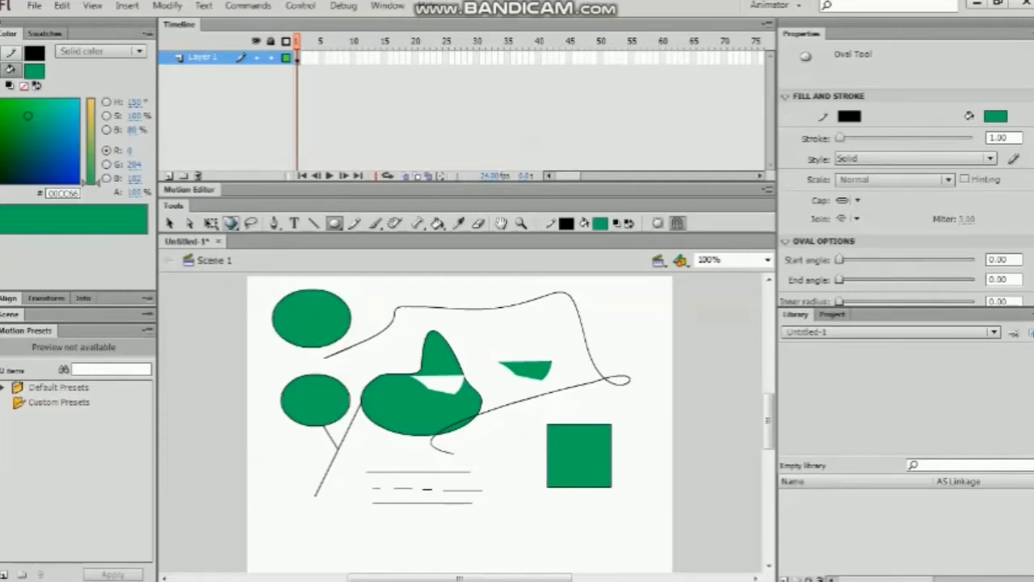
pyautogui.click(169, 223)
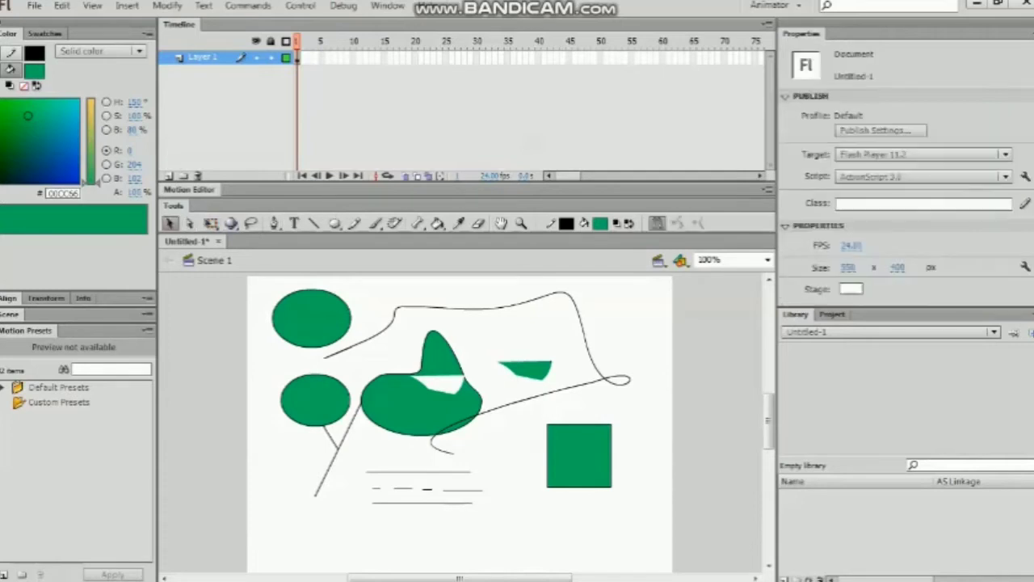
# Clear all artwork from the stage and sketch a short diagonal line and a circle with the Pencil tool.
pyautogui.moveTo(259, 275); pyautogui.dragTo(675, 511)
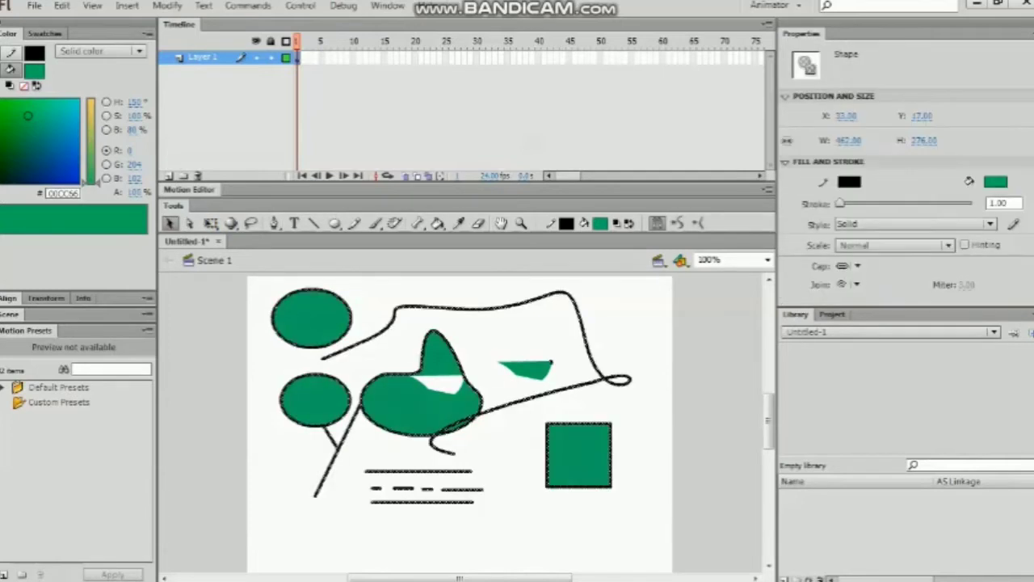
pyautogui.press('Delete')
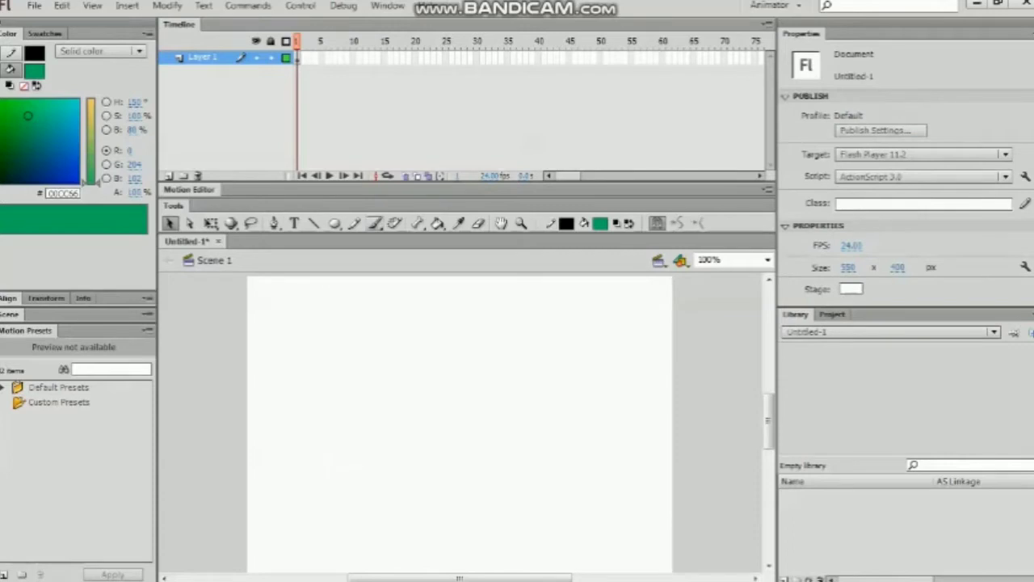
pyautogui.click(354, 223)
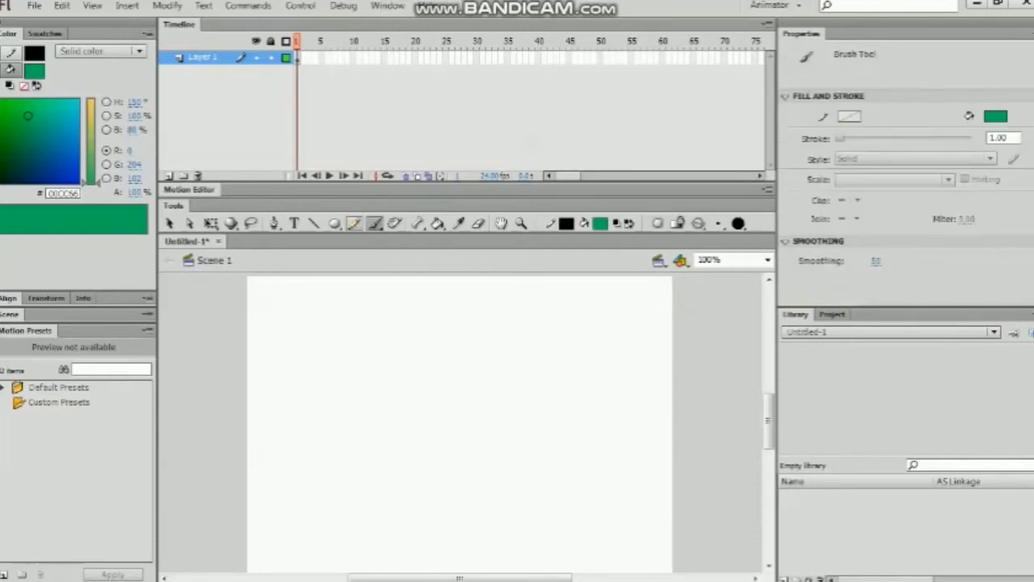
pyautogui.moveTo(333, 380); pyautogui.dragTo(404, 349)
pyautogui.moveTo(391, 398)
pyautogui.mouseDown()
pyautogui.moveTo(427, 365)
pyautogui.moveTo(463, 383)
pyautogui.moveTo(475, 414)
pyautogui.moveTo(458, 445)
pyautogui.moveTo(425, 451)
pyautogui.moveTo(393, 398)
pyautogui.mouseUp()
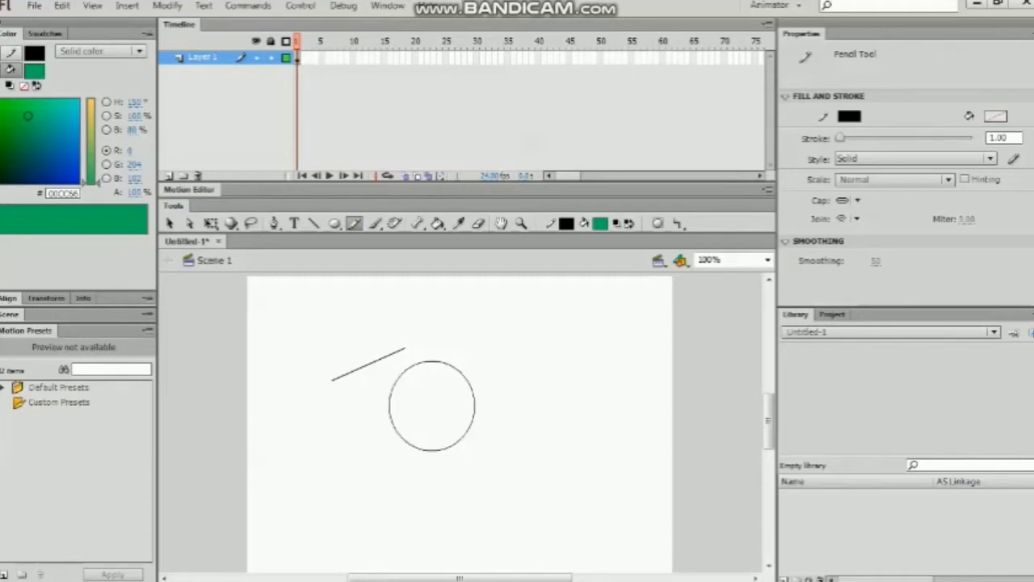
# Sketch a larger circle in the upper right of the stage, a wedge shape beneath it and a small heart with the Pencil tool.
pyautogui.moveTo(521, 320)
pyautogui.mouseDown()
pyautogui.moveTo(568, 395)
pyautogui.moveTo(551, 304)
pyautogui.moveTo(522, 317)
pyautogui.mouseUp()
pyautogui.moveTo(503, 444)
pyautogui.mouseDown()
pyautogui.moveTo(584, 446)
pyautogui.moveTo(504, 445)
pyautogui.mouseUp()
pyautogui.moveTo(482, 483)
pyautogui.mouseDown()
pyautogui.moveTo(455, 476)
pyautogui.moveTo(477, 523)
pyautogui.mouseUp()
pyautogui.moveTo(482, 483)
pyautogui.mouseDown()
pyautogui.moveTo(510, 472)
pyautogui.moveTo(486, 519)
pyautogui.mouseUp()
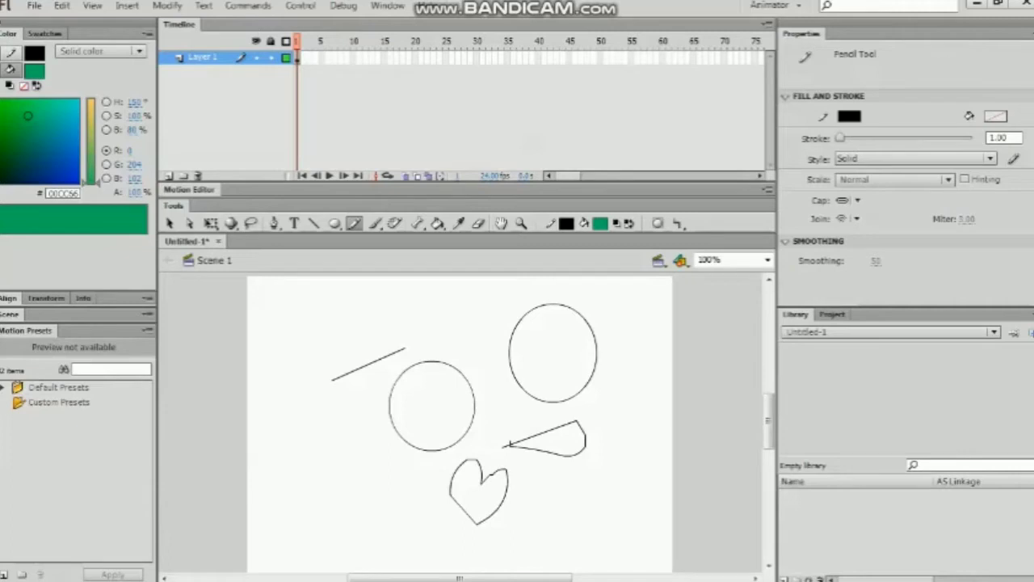
# Paint a green scribble inside the wedge shape and handwrite a first name across the top of the stage with the Brush tool.
pyautogui.click(374, 224)
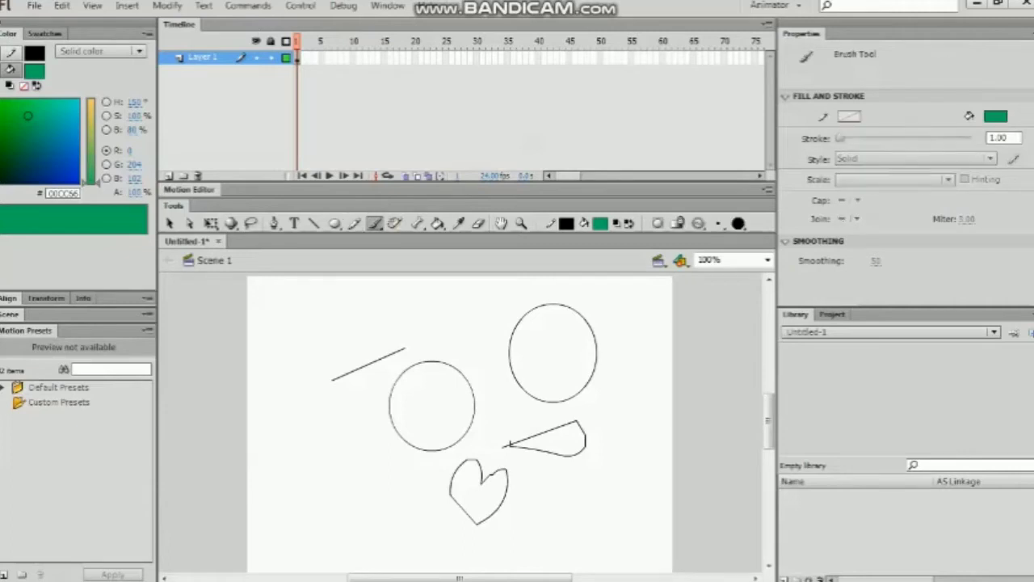
pyautogui.moveTo(571, 434)
pyautogui.mouseDown()
pyautogui.moveTo(557, 446)
pyautogui.moveTo(574, 436)
pyautogui.mouseUp()
pyautogui.moveTo(315, 305); pyautogui.dragTo(304, 346)
pyautogui.moveTo(314, 305)
pyautogui.mouseDown()
pyautogui.moveTo(330, 338)
pyautogui.moveTo(328, 326)
pyautogui.moveTo(350, 317)
pyautogui.moveTo(451, 322)
pyautogui.moveTo(461, 351)
pyautogui.moveTo(475, 324)
pyautogui.moveTo(494, 353)
pyautogui.mouseUp()
pyautogui.moveTo(531, 289); pyautogui.dragTo(523, 366)
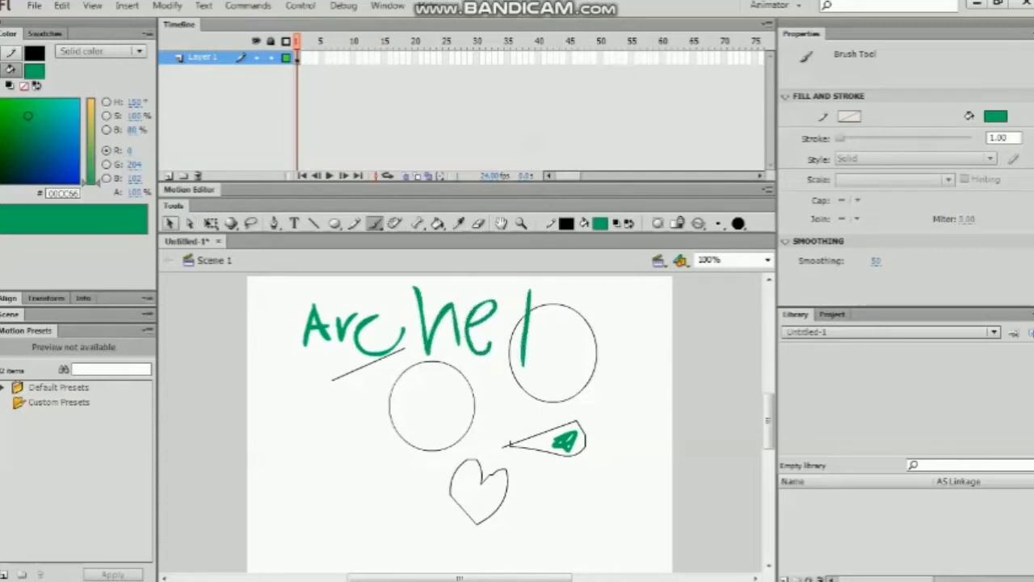
# Select everything on the stage and delete it.
pyautogui.press('v')
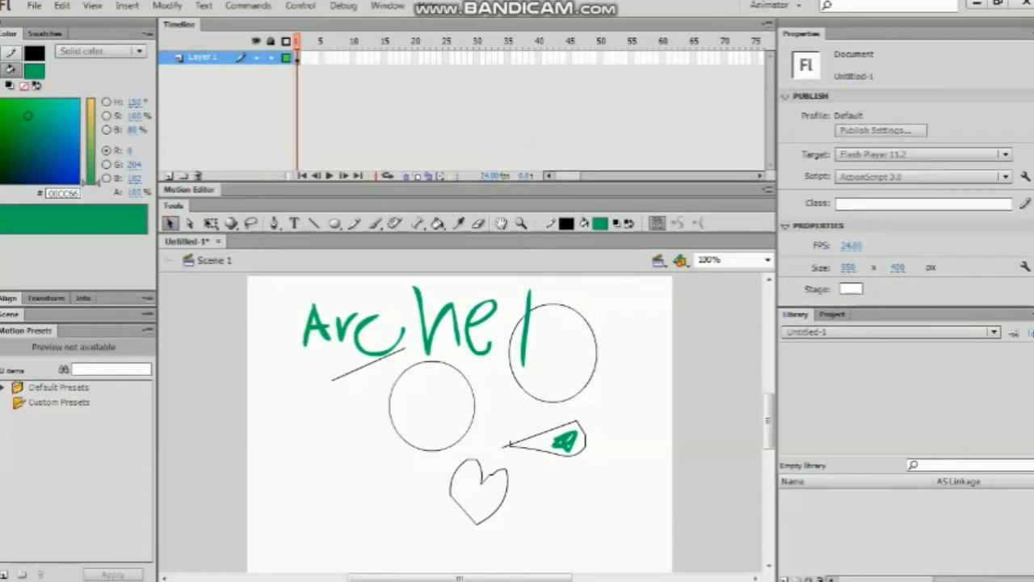
pyautogui.hotkey('ctrl', 'a')
pyautogui.press('Delete')
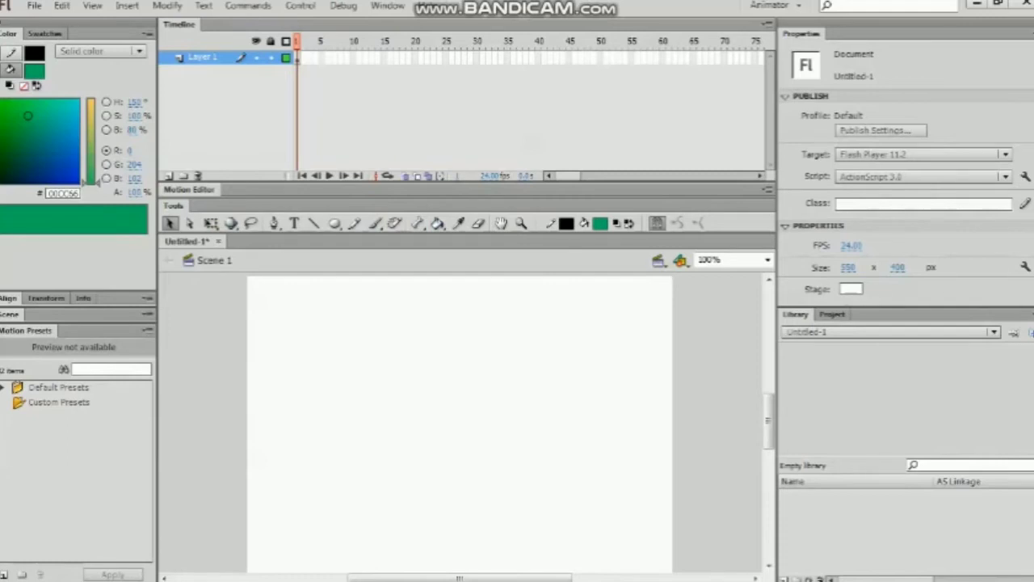
# Set a blue stroke and white fill #FFFFFF, and draw an oval about 207 by 168 px with the Oval tool.
pyautogui.click(565, 223)
pyautogui.click(625, 301)
pyautogui.click(600, 224)
pyautogui.click(610, 311)
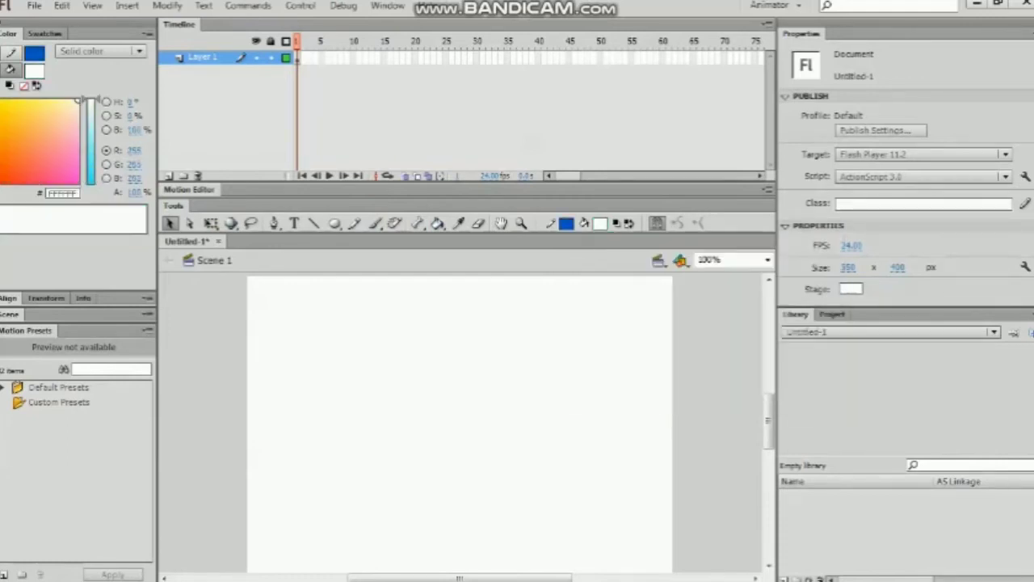
pyautogui.click(334, 224)
pyautogui.moveTo(302, 336); pyautogui.dragTo(464, 467)
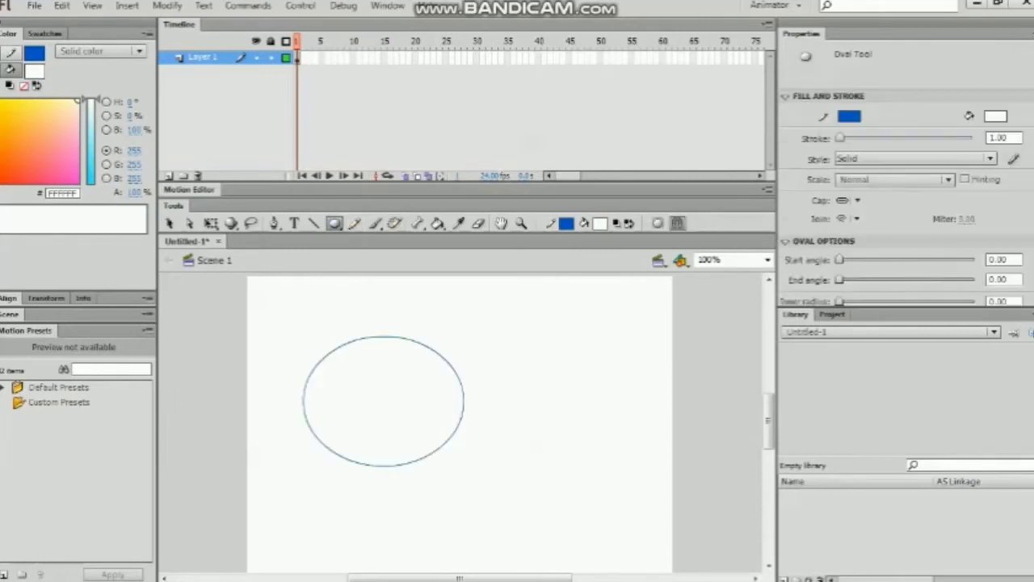
# Fill the oval with dark teal #006666 using the Paint Bucket tool.
pyautogui.click(600, 224)
pyautogui.click(652, 279)
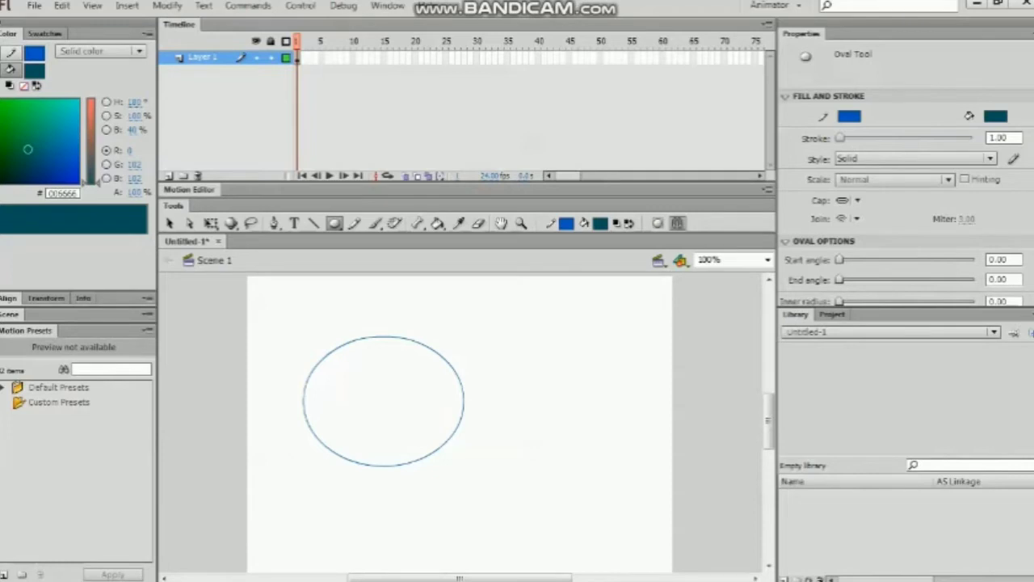
pyautogui.click(437, 224)
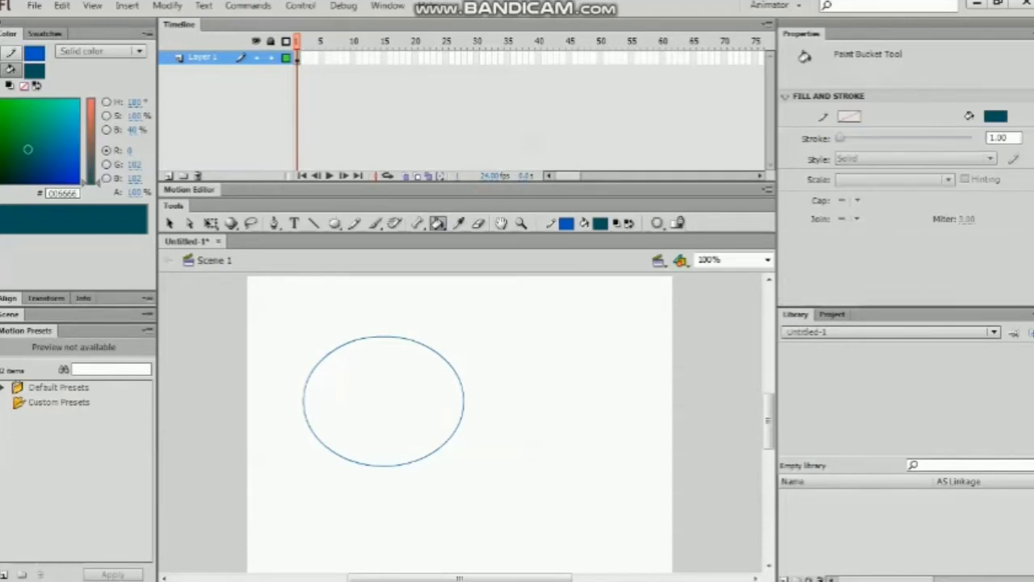
pyautogui.click(384, 402)
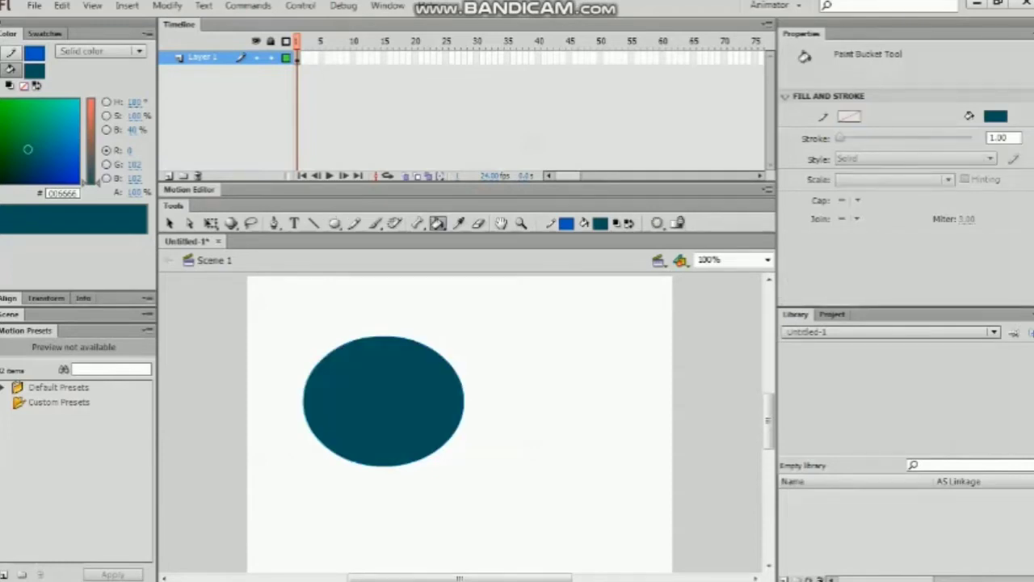
# Refill the oval with blue #336699 using the Paint Bucket tool and set the stroke colour to a matching darker blue.
pyautogui.click(600, 224)
pyautogui.click(658, 277)
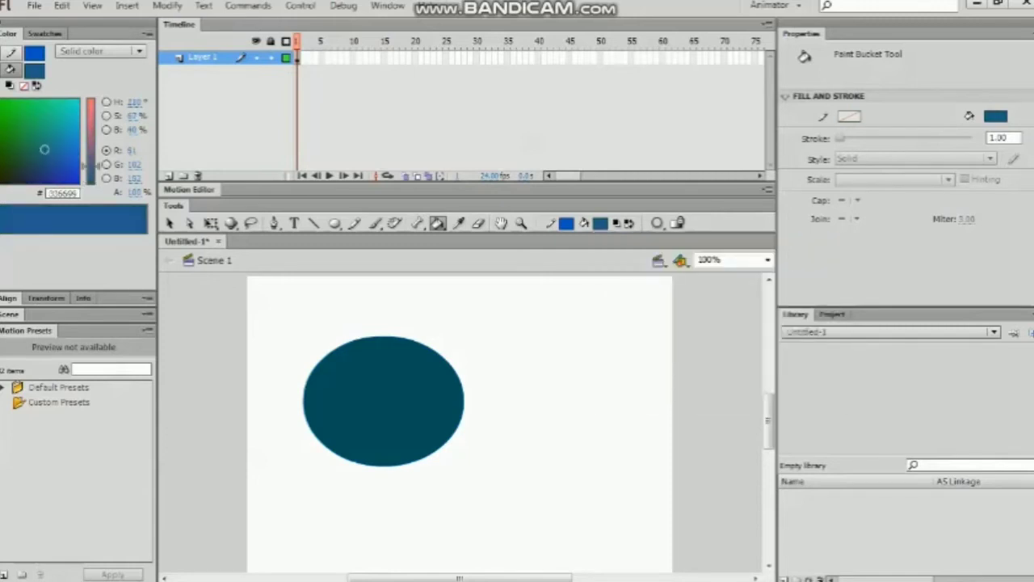
pyautogui.click(384, 401)
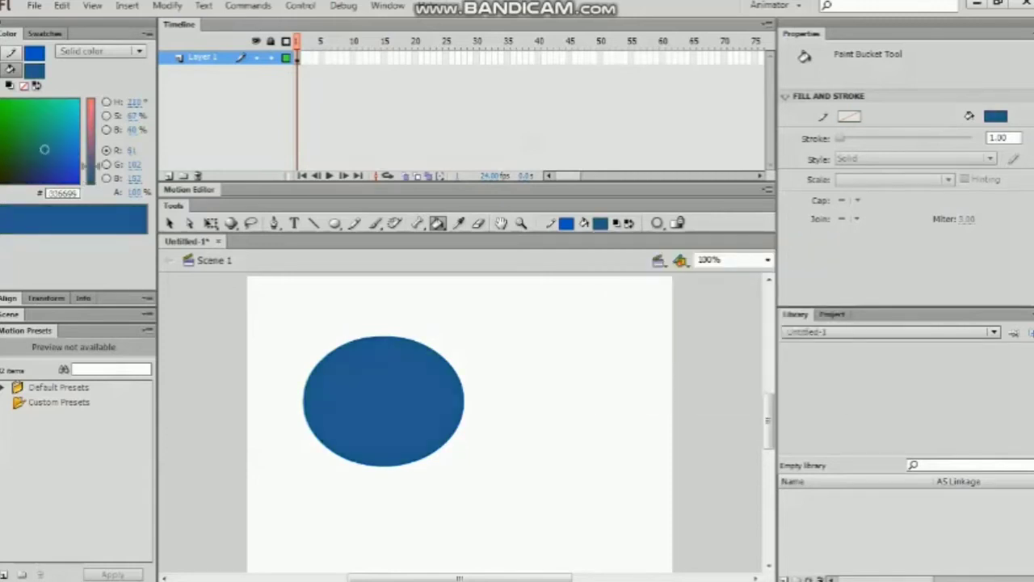
pyautogui.click(567, 224)
pyautogui.click(626, 288)
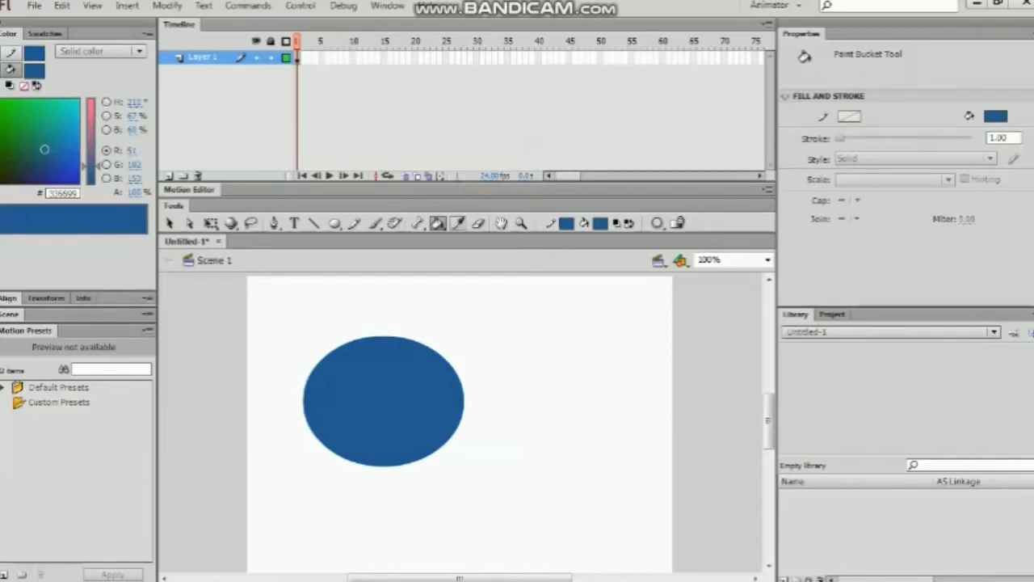
# Sample the oval's blue, the white of the stage and the oval's blue again as fill colour with the Eyedropper tool.
pyautogui.click(458, 223)
pyautogui.click(384, 401)
pyautogui.click(458, 223)
pyautogui.click(517, 401)
pyautogui.click(458, 223)
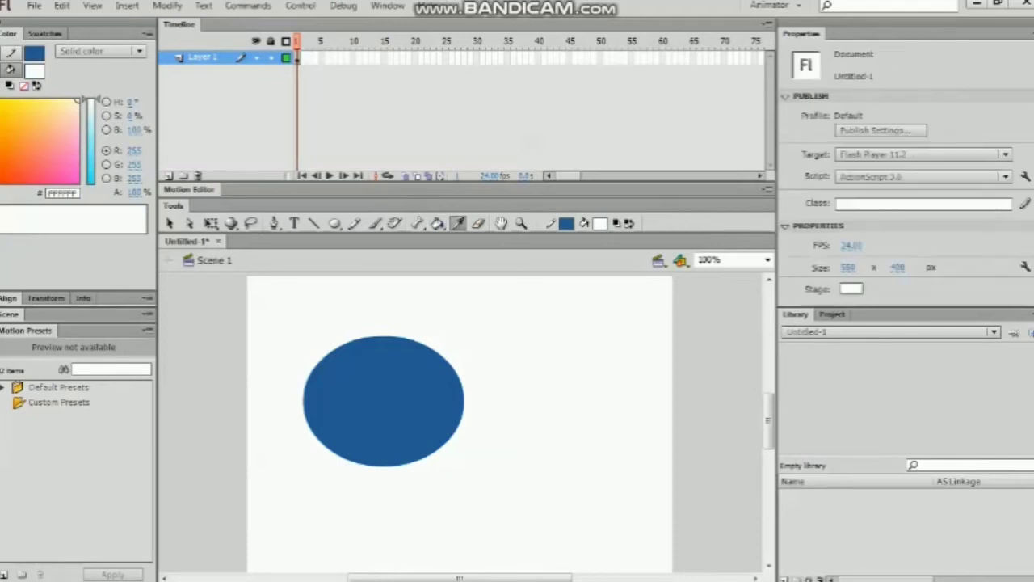
pyautogui.click(384, 401)
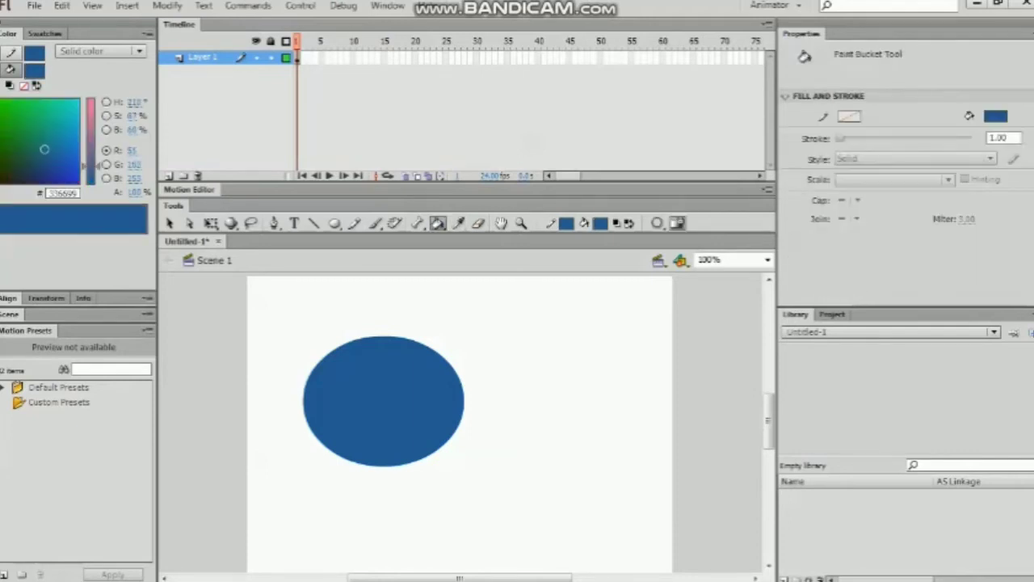
# Select the oval's fill and recolour it light grey #D4D4D4 with the Eyedropper tool.
pyautogui.click(458, 223)
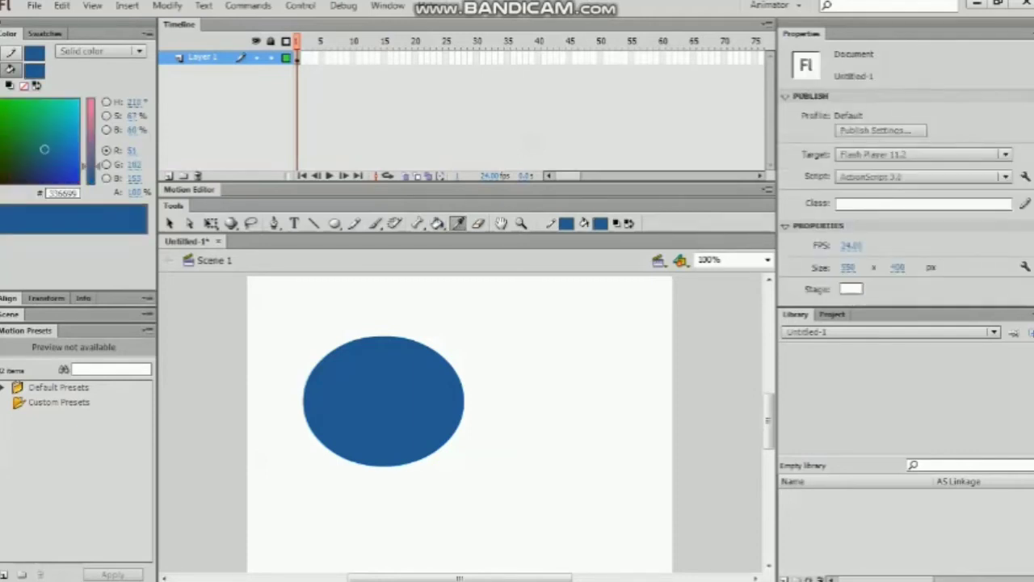
pyautogui.rightClick(389, 391)
pyautogui.click(327, 368)
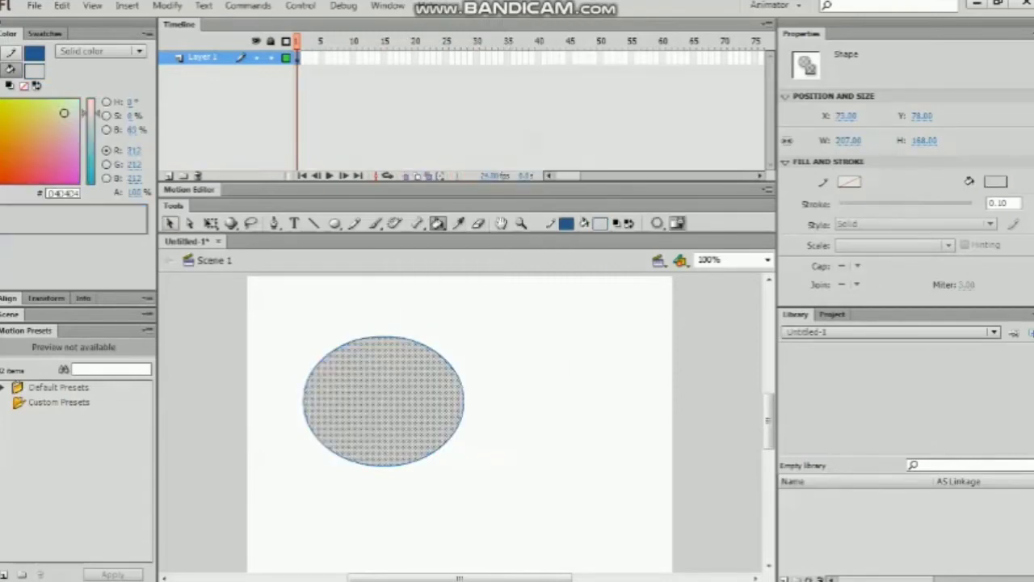
# Select the whole grey oval with its outline and delete it.
pyautogui.click(169, 223)
pyautogui.press('Escape')
pyautogui.moveTo(252, 303)
pyautogui.mouseDown()
pyautogui.moveTo(512, 573)
pyautogui.moveTo(520, 527)
pyautogui.mouseUp()
pyautogui.press('Delete')
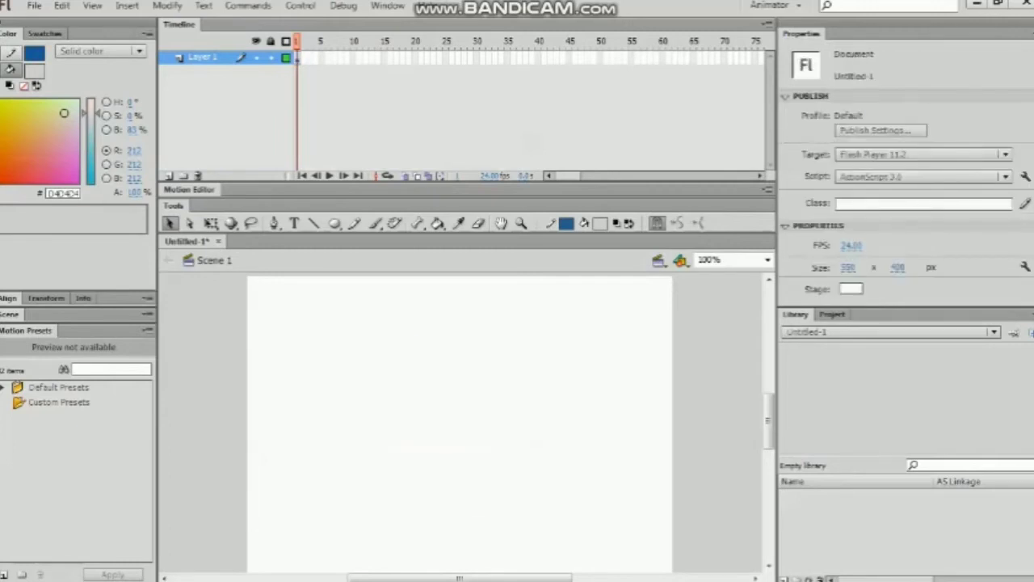
# Draw a light grey circle with a blue outline and rub it out completely with the Eraser tool.
pyautogui.click(334, 223)
pyautogui.moveTo(348, 307); pyautogui.dragTo(474, 430)
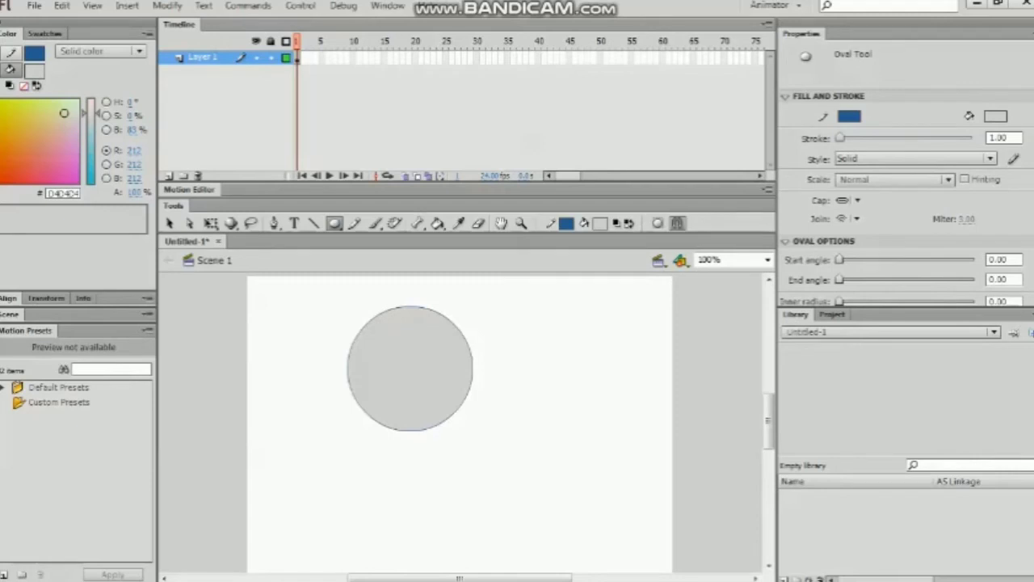
pyautogui.click(478, 223)
pyautogui.moveTo(472, 391)
pyautogui.mouseDown()
pyautogui.moveTo(457, 364)
pyautogui.moveTo(406, 426)
pyautogui.moveTo(436, 404)
pyautogui.moveTo(453, 364)
pyautogui.moveTo(388, 416)
pyautogui.moveTo(399, 421)
pyautogui.moveTo(364, 346)
pyautogui.moveTo(384, 370)
pyautogui.mouseUp()
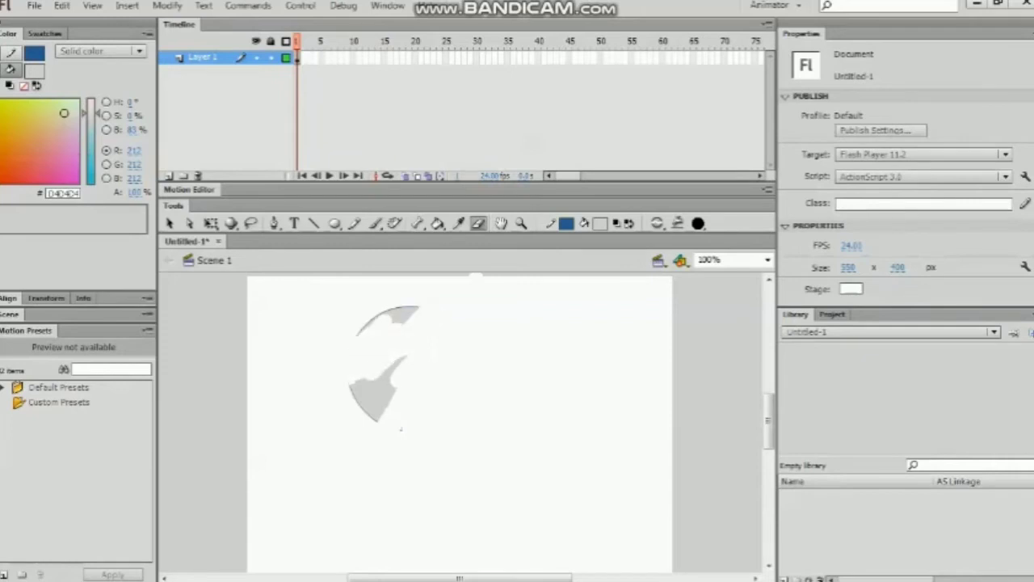
pyautogui.moveTo(476, 277)
pyautogui.mouseDown()
pyautogui.moveTo(368, 325)
pyautogui.moveTo(374, 378)
pyautogui.moveTo(379, 332)
pyautogui.mouseUp()
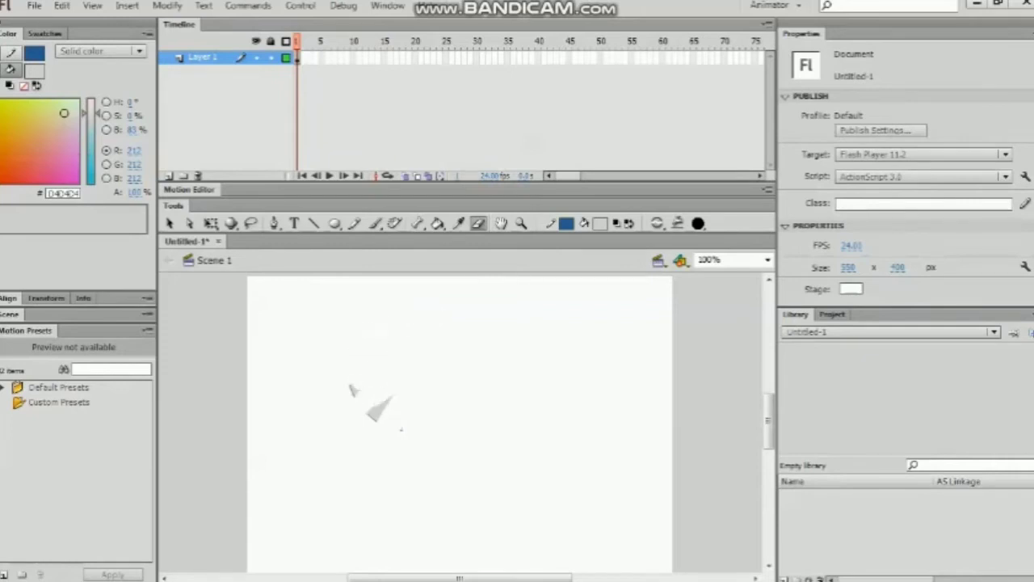
pyautogui.moveTo(384, 402); pyautogui.dragTo(373, 415)
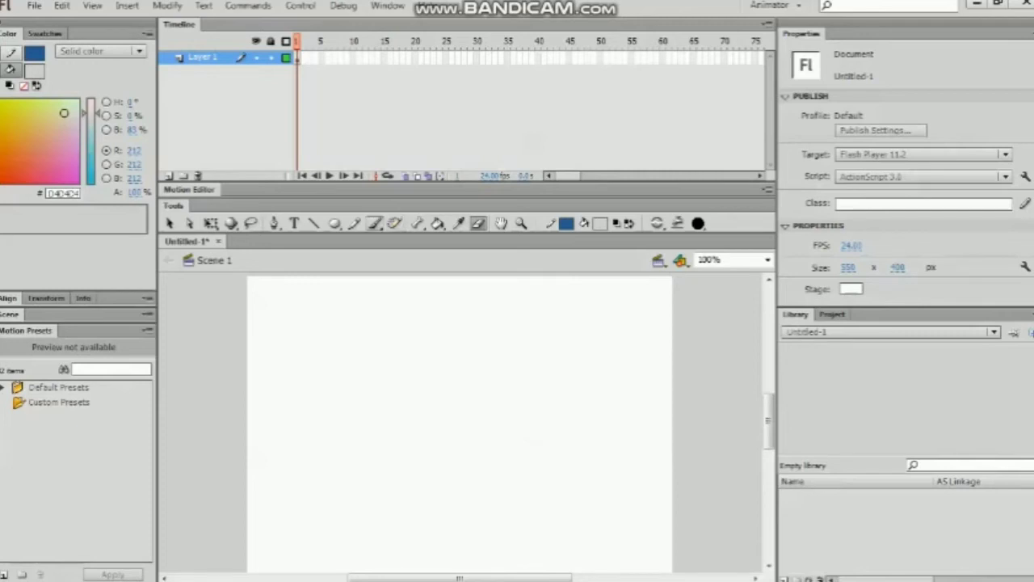
# Draw a light grey oval about 179 by 135 px and two smaller circles of different sizes below it.
pyautogui.click(335, 223)
pyautogui.moveTo(294, 345)
pyautogui.mouseDown()
pyautogui.moveTo(435, 452)
pyautogui.moveTo(440, 307)
pyautogui.mouseUp()
pyautogui.click(501, 223)
pyautogui.moveTo(419, 364); pyautogui.dragTo(528, 363)
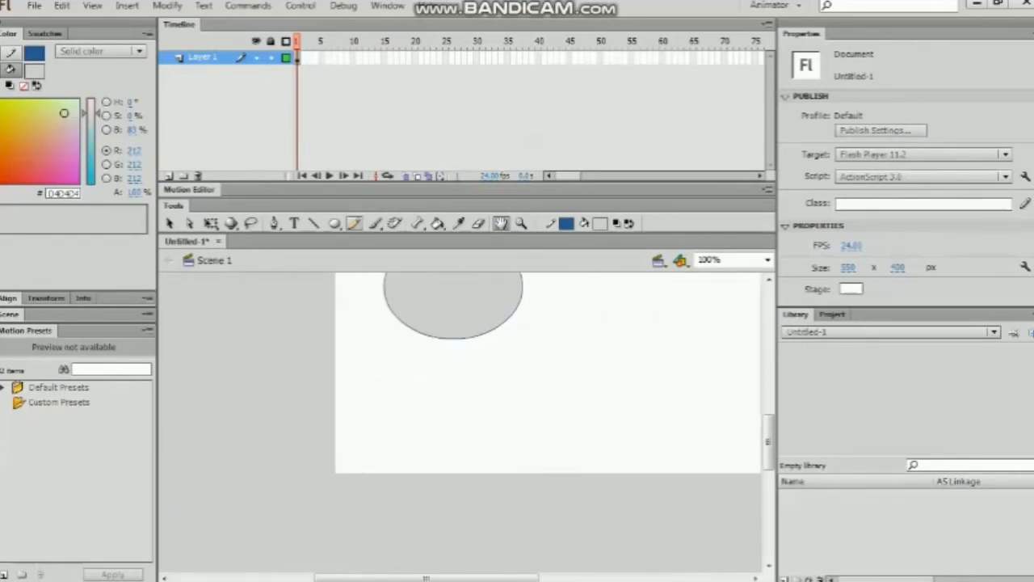
pyautogui.click(335, 223)
pyautogui.moveTo(393, 392); pyautogui.dragTo(427, 427)
pyautogui.moveTo(538, 349); pyautogui.dragTo(603, 414)
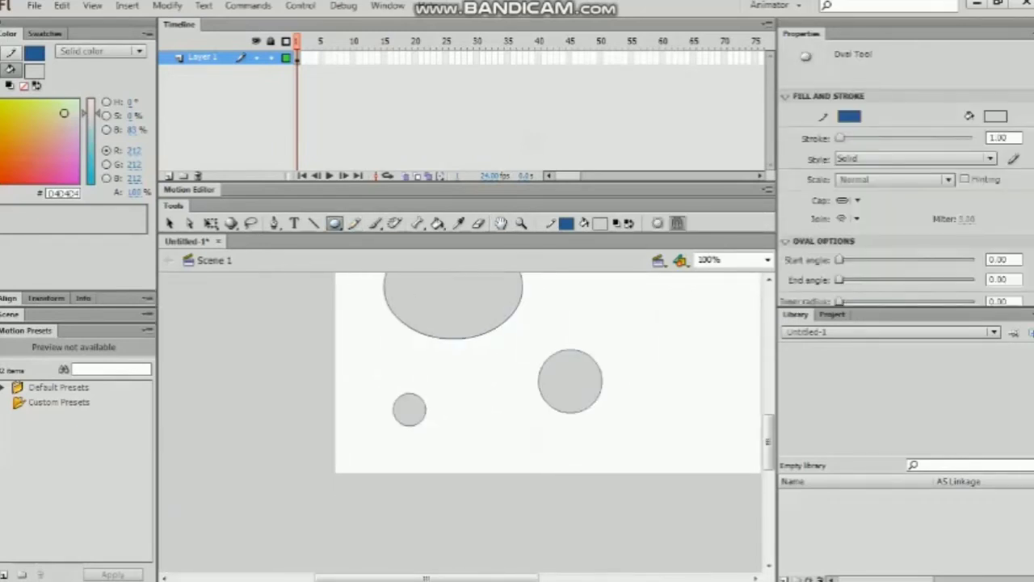
# Pan the stage with the Hand tool to view the oval and both circles together.
pyautogui.click(500, 223)
pyautogui.moveTo(501, 363); pyautogui.dragTo(392, 459)
pyautogui.press('z')
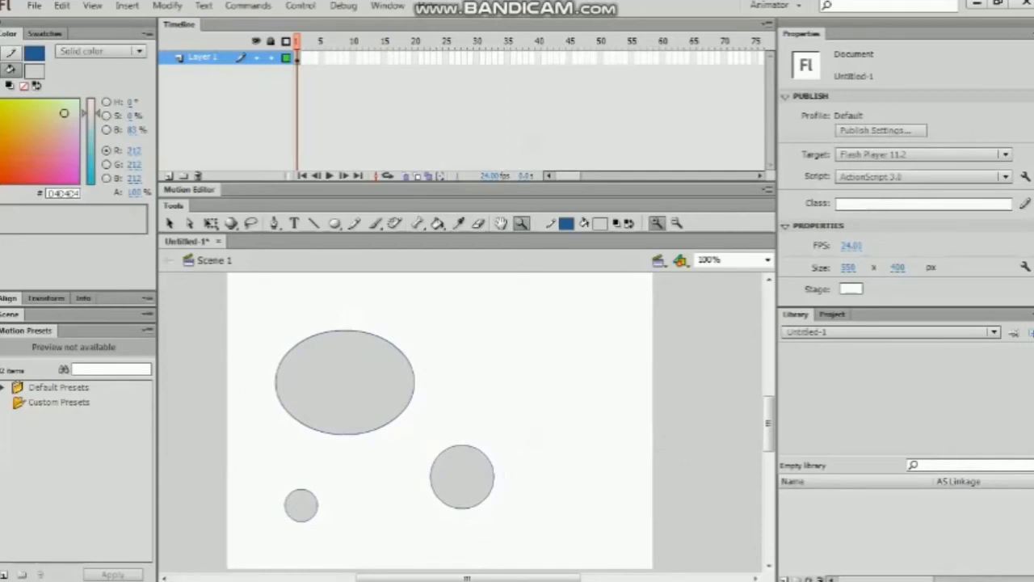
pyautogui.press('h')
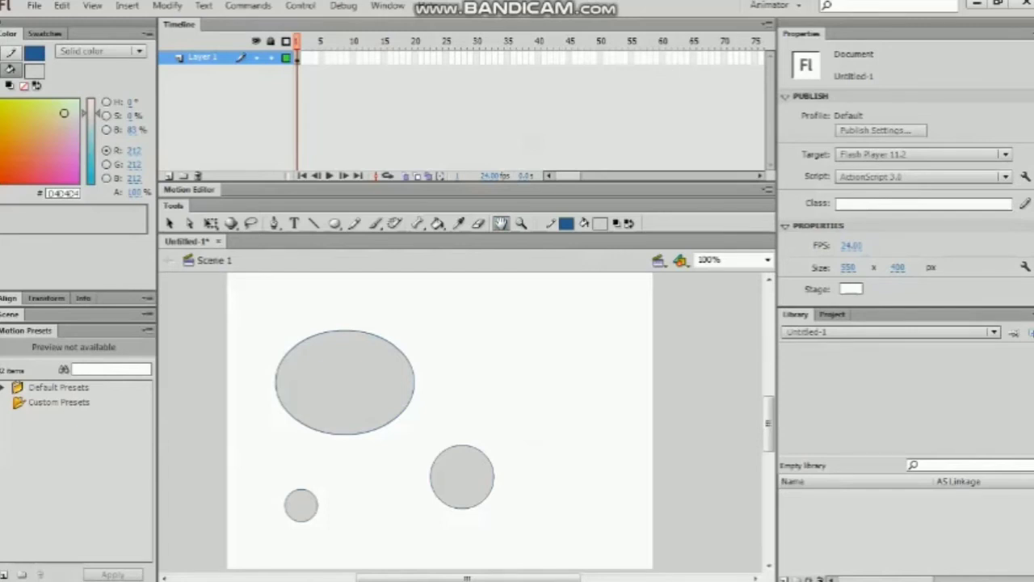
pyautogui.press('z')
pyautogui.scroll(1, 466, 420)
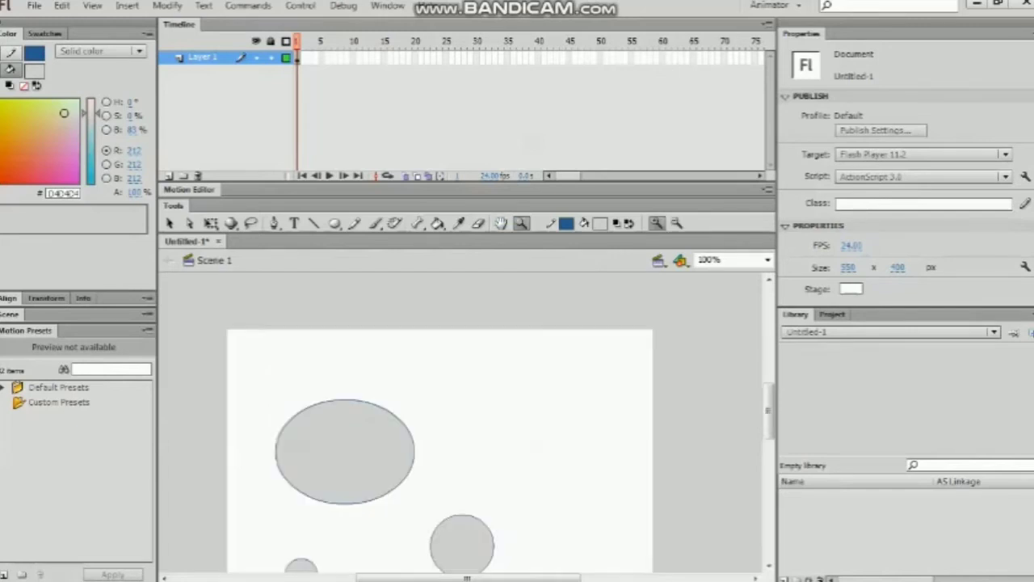
pyautogui.scroll(-1, 466, 420)
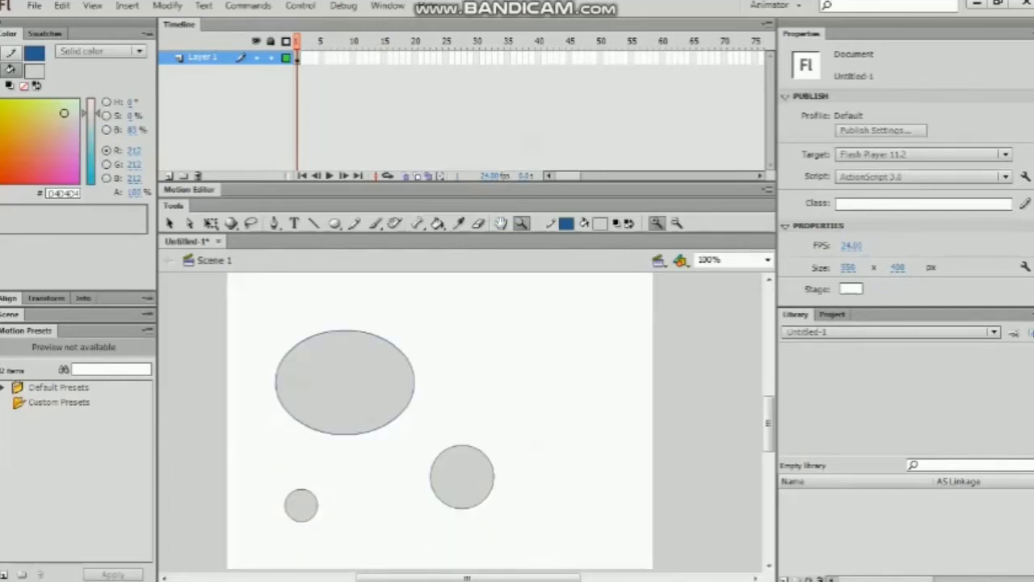
# Zoom in on the large oval to 200%, zoom out to 50%, and pan the reduced stage.
pyautogui.hotkey('ctrl', '=')
pyautogui.rightClick(424, 402)
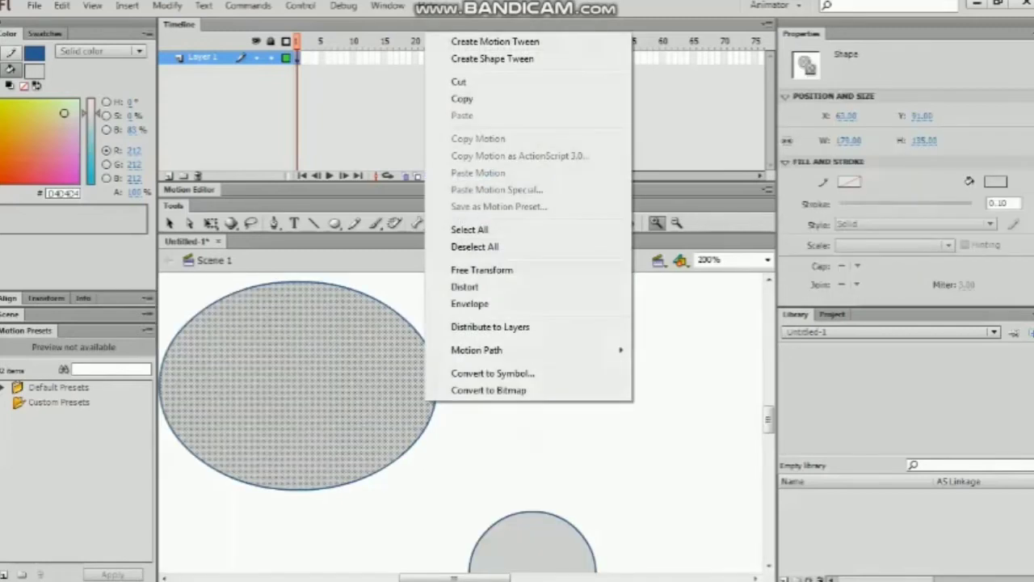
pyautogui.click(368, 427)
pyautogui.hotkey('ctrl', '-')
pyautogui.hotkey('ctrl', '-')
pyautogui.hotkey('ctrl', '-')
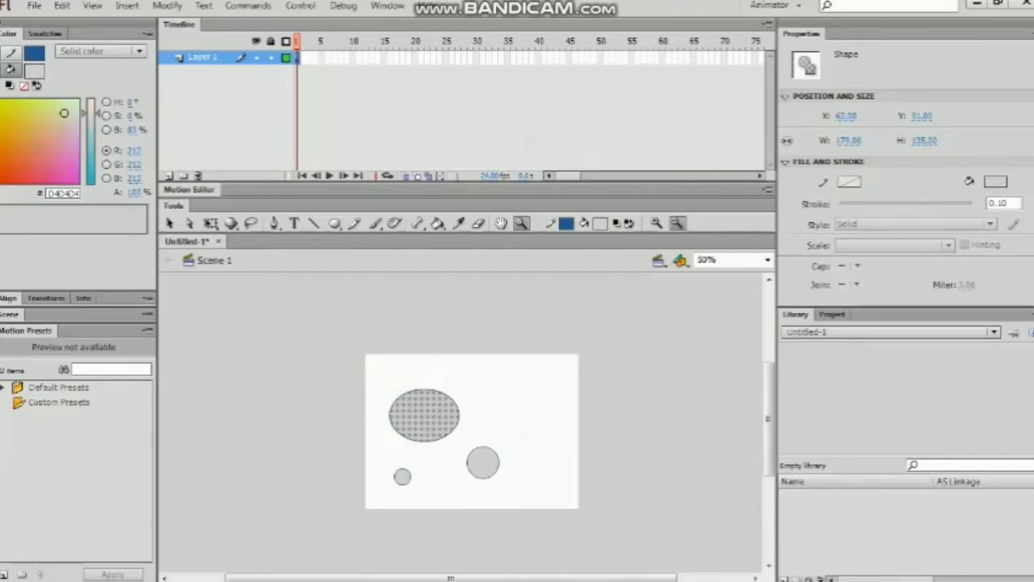
pyautogui.press('h')
pyautogui.moveTo(450, 463); pyautogui.dragTo(368, 433)
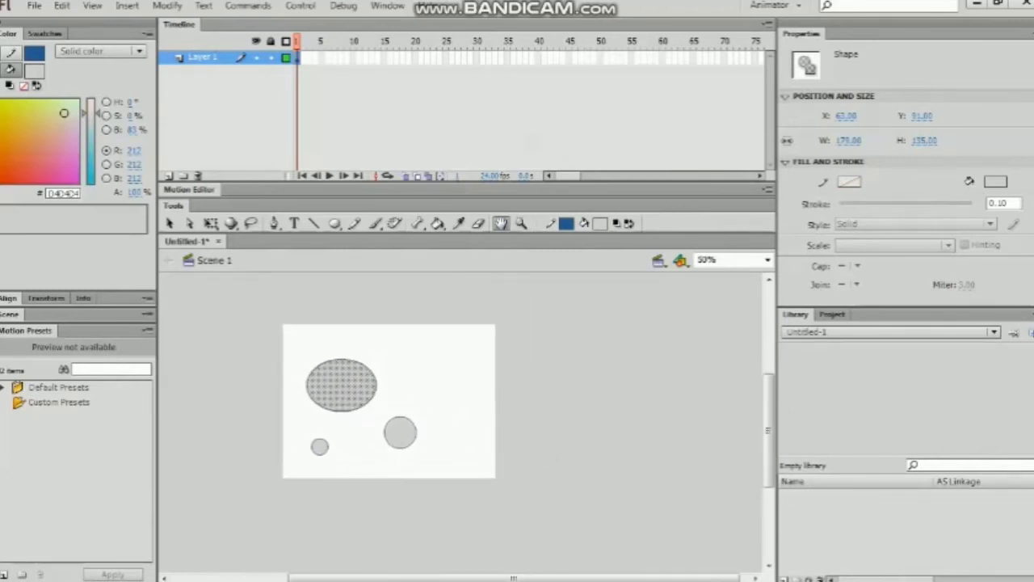
pyautogui.click(600, 224)
pyautogui.press('Escape')
pyautogui.moveTo(388, 428); pyautogui.dragTo(423, 429)
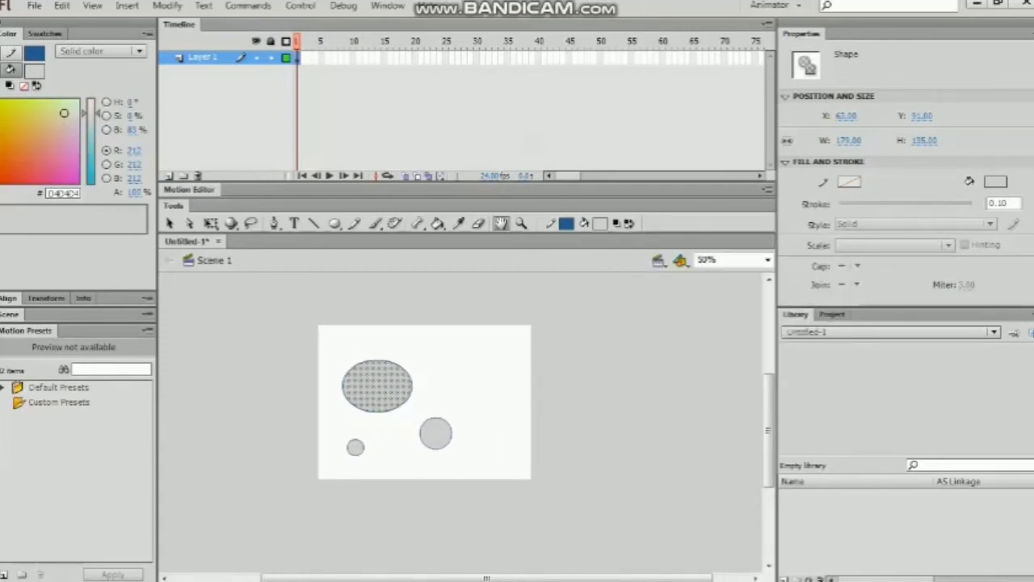
pyautogui.click(932, 571)
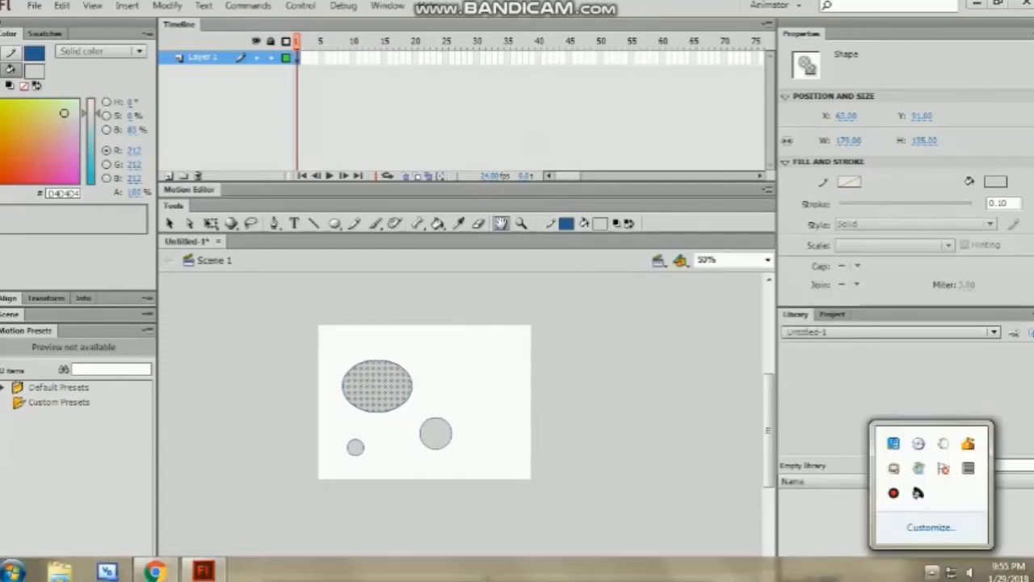
pyautogui.click(918, 492)
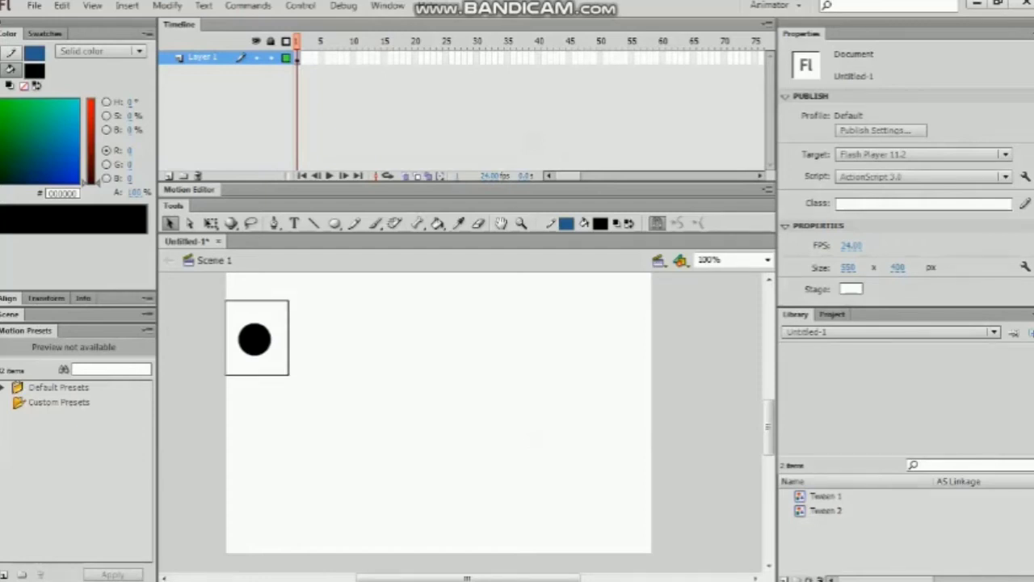
# Insert a keyframe at frame 50 of Layer 1 for the black circle.
pyautogui.moveTo(226, 301); pyautogui.dragTo(288, 375)
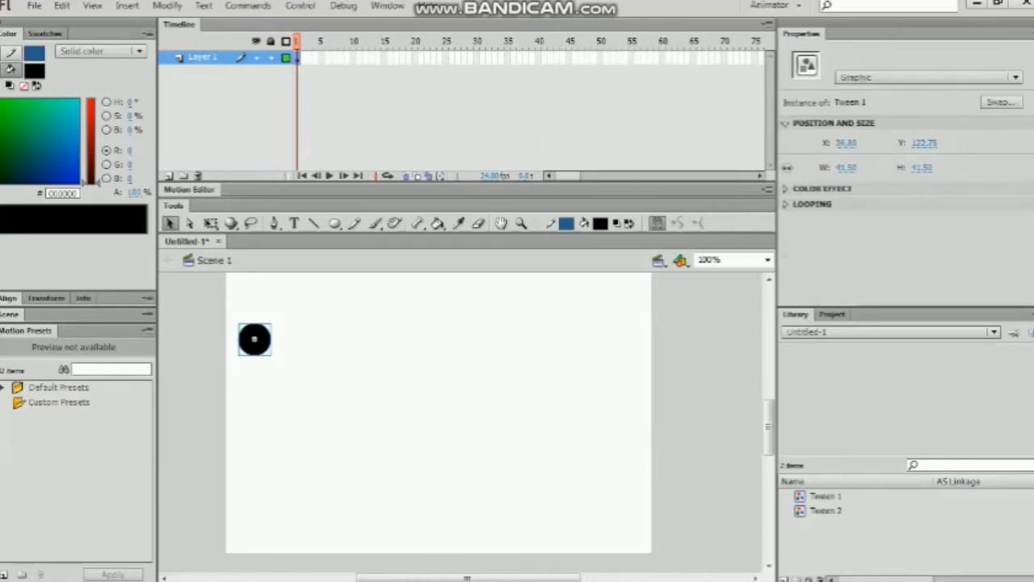
pyautogui.press('Escape')
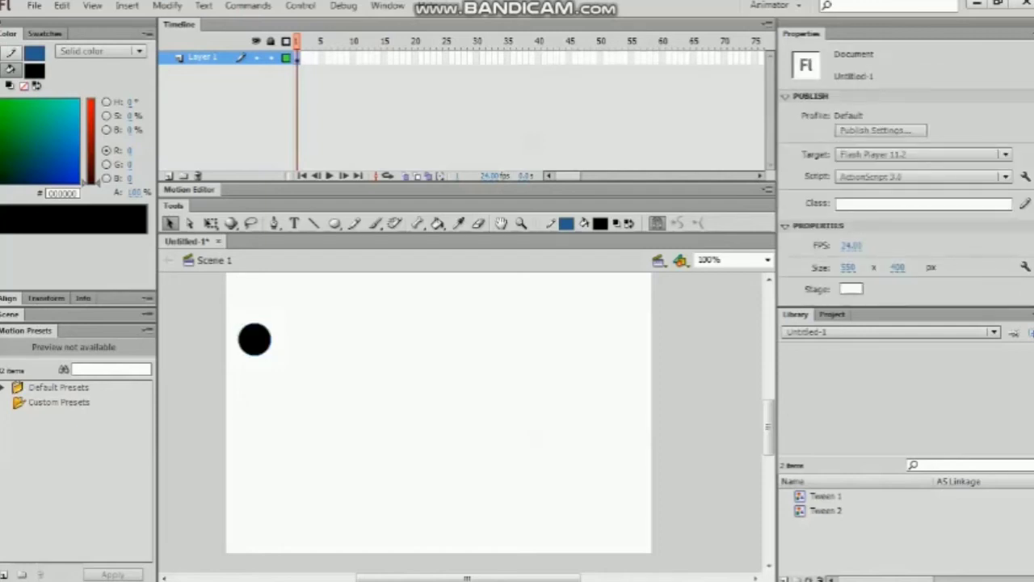
pyautogui.rightClick(599, 57)
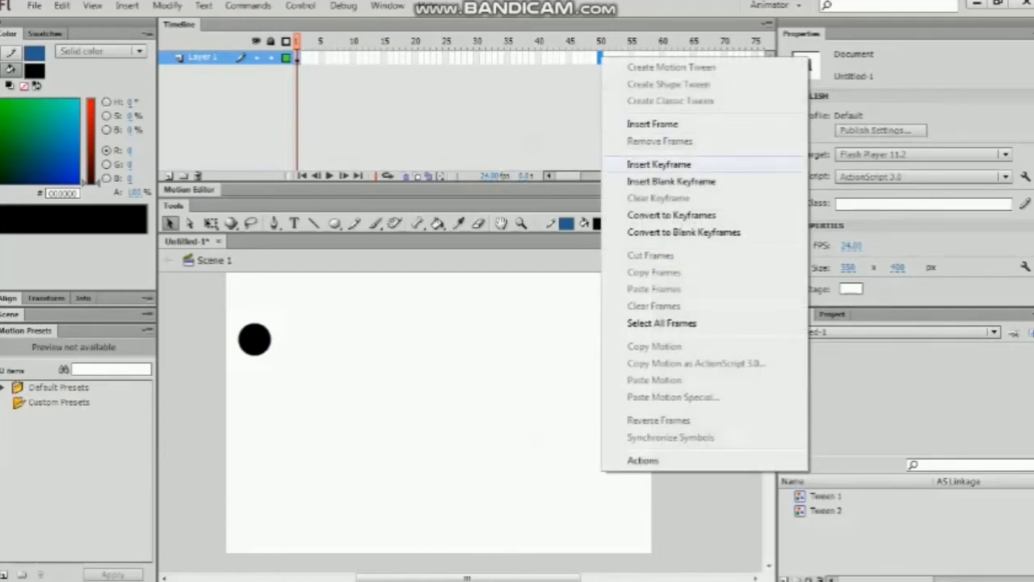
pyautogui.click(659, 164)
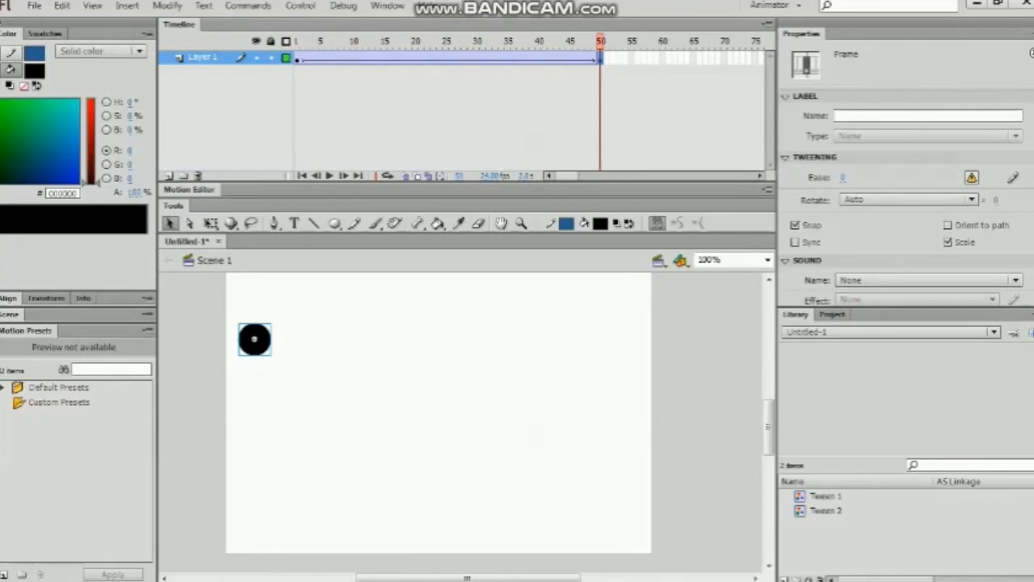
pyautogui.press('Escape')
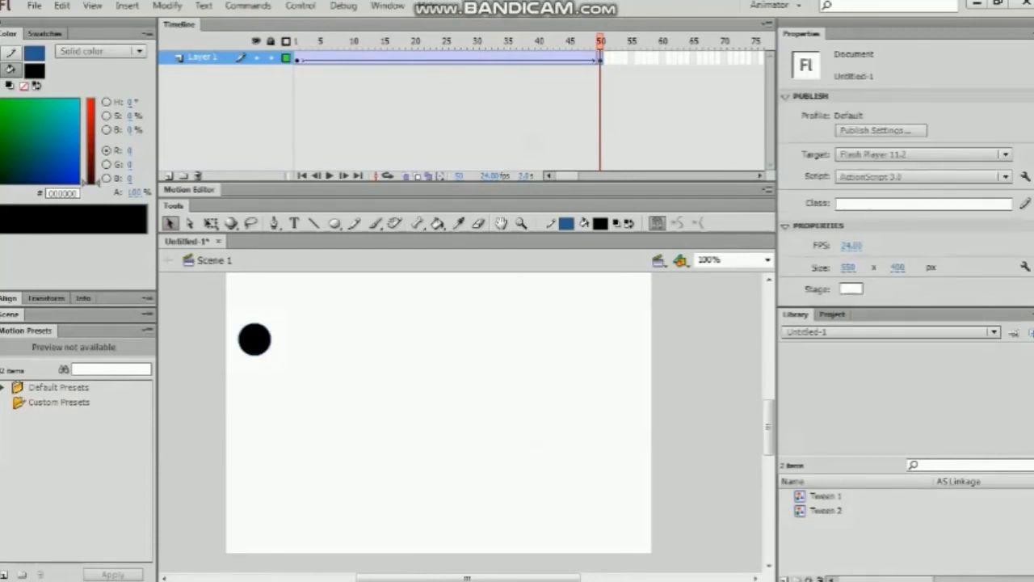
# Move the circle at frame 50 to the stage's right edge, about X 523, Y 109, and play the animation from frame 1.
pyautogui.moveTo(209, 286); pyautogui.dragTo(294, 392)
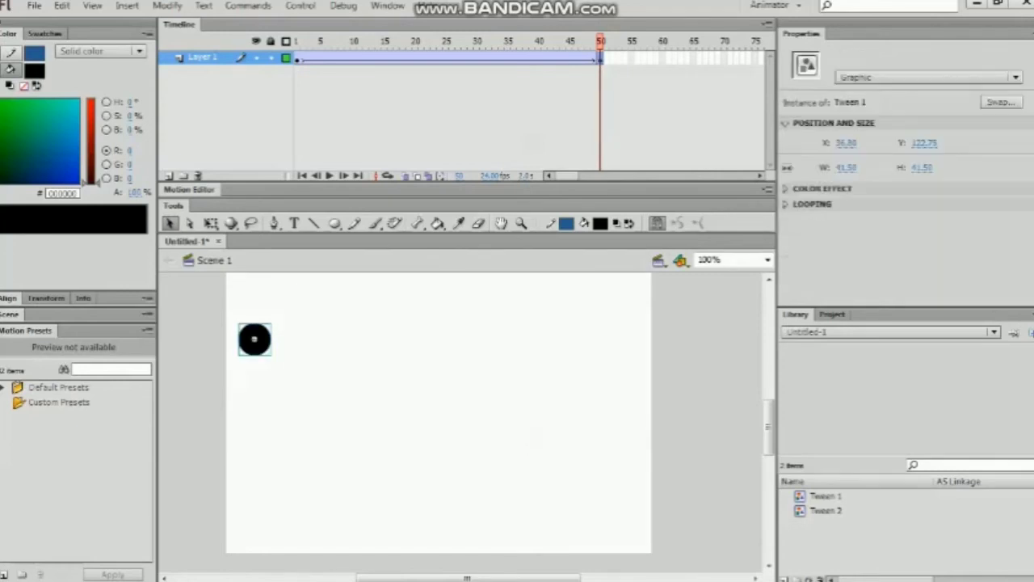
pyautogui.moveTo(255, 340); pyautogui.dragTo(635, 329)
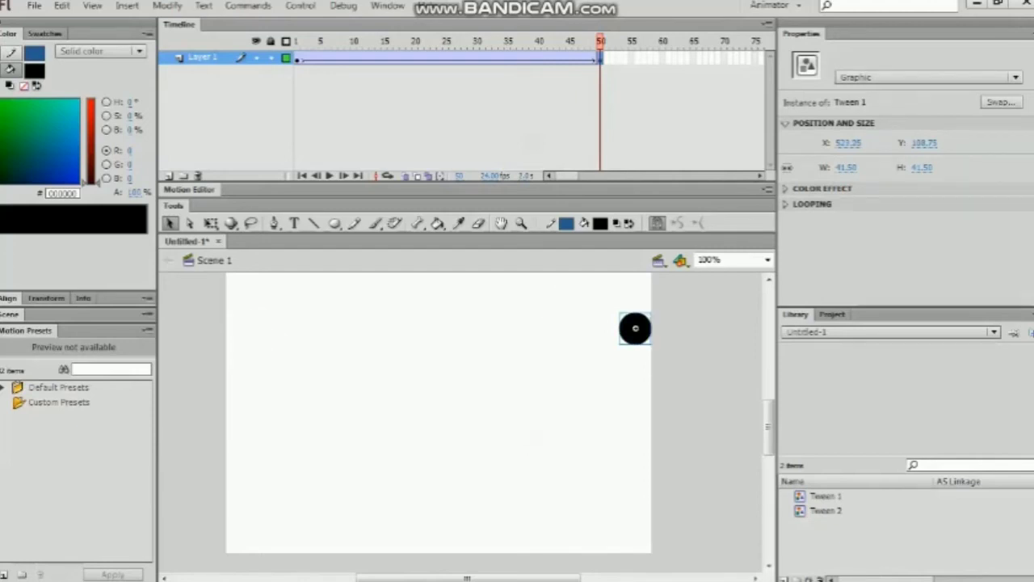
pyautogui.moveTo(600, 41); pyautogui.dragTo(296, 41)
pyautogui.click(329, 176)
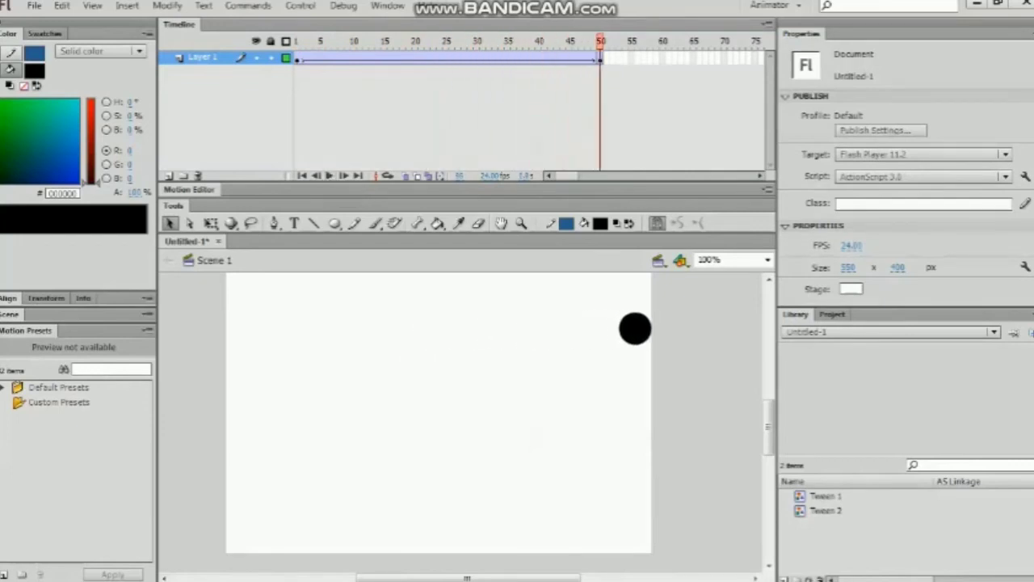
# Insert a keyframe at frame 100 and move the circle to the stage's bottom edge, about X 141, Y 379.
pyautogui.moveTo(568, 175); pyautogui.dragTo(581, 175)
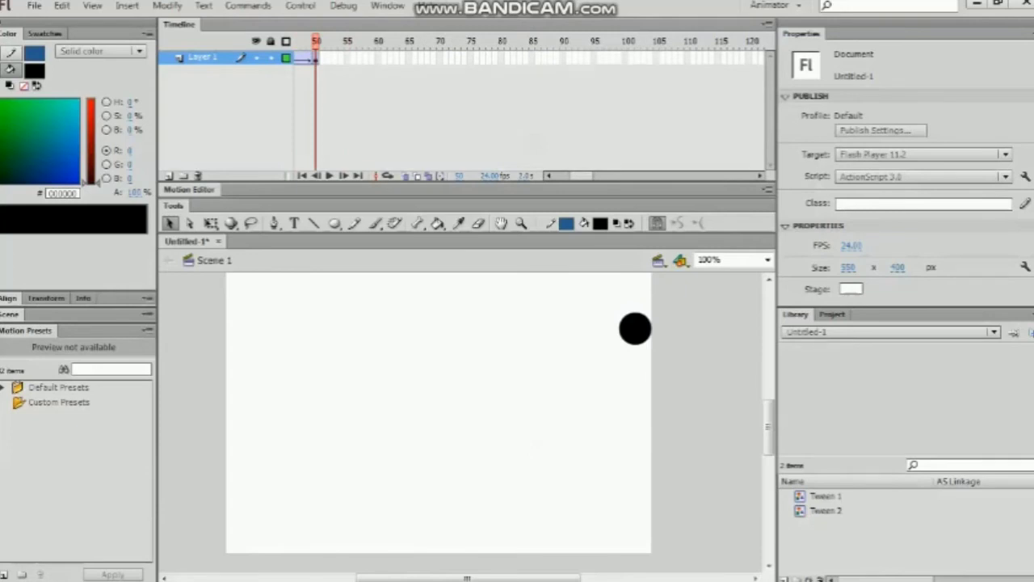
pyautogui.click(623, 57)
pyautogui.rightClick(624, 57)
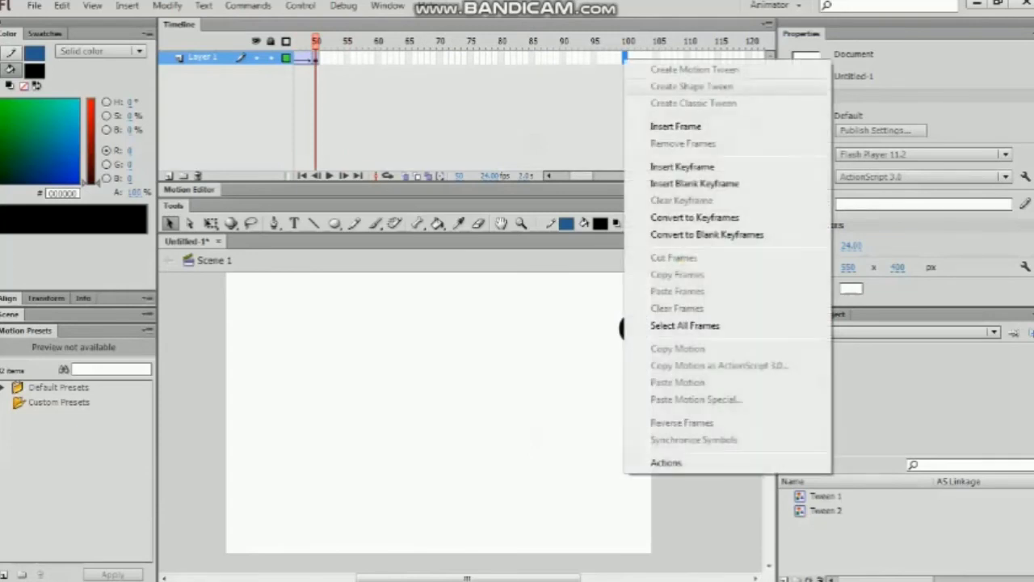
pyautogui.click(683, 166)
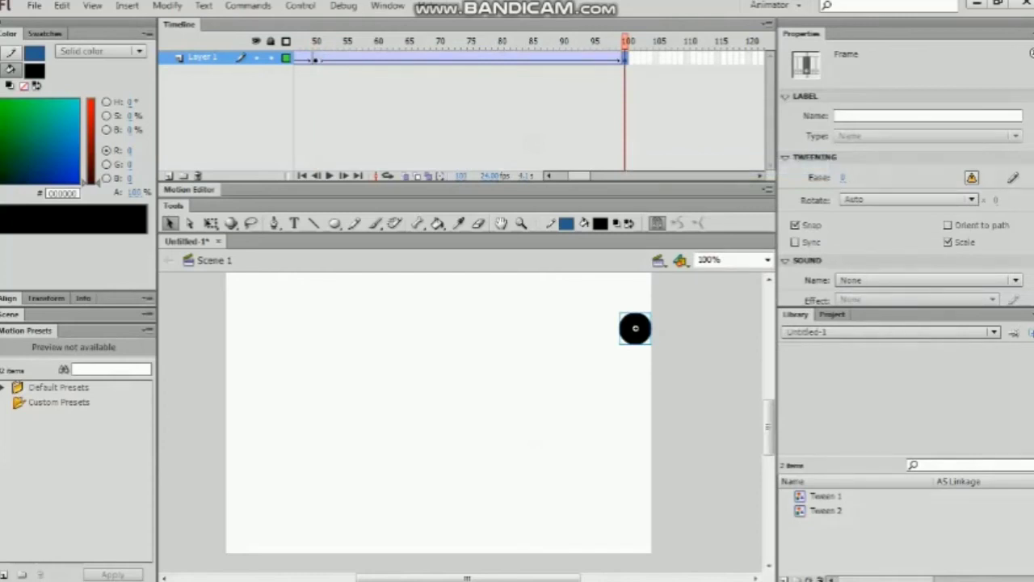
pyautogui.moveTo(635, 328); pyautogui.dragTo(335, 537)
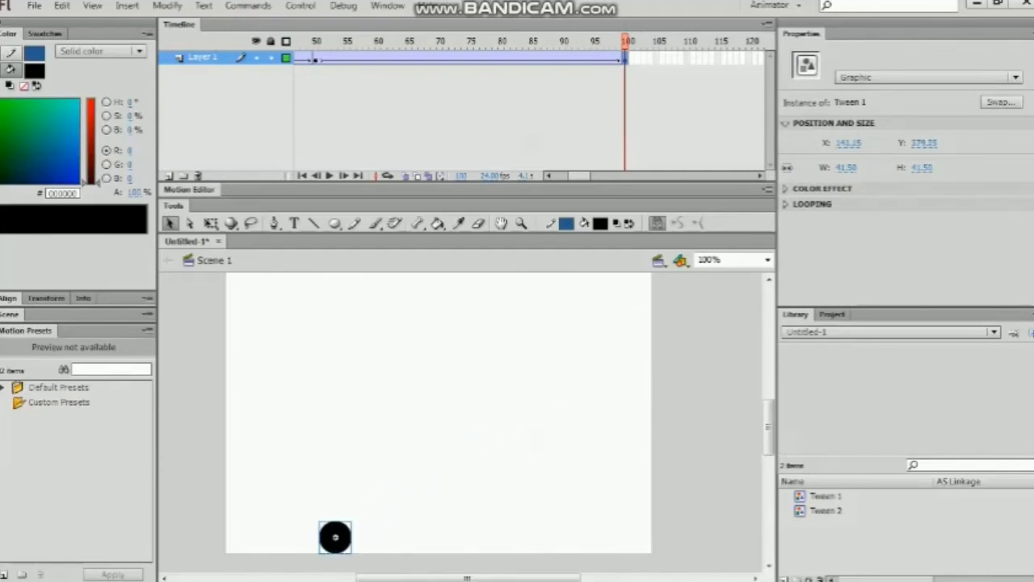
pyautogui.press('Escape')
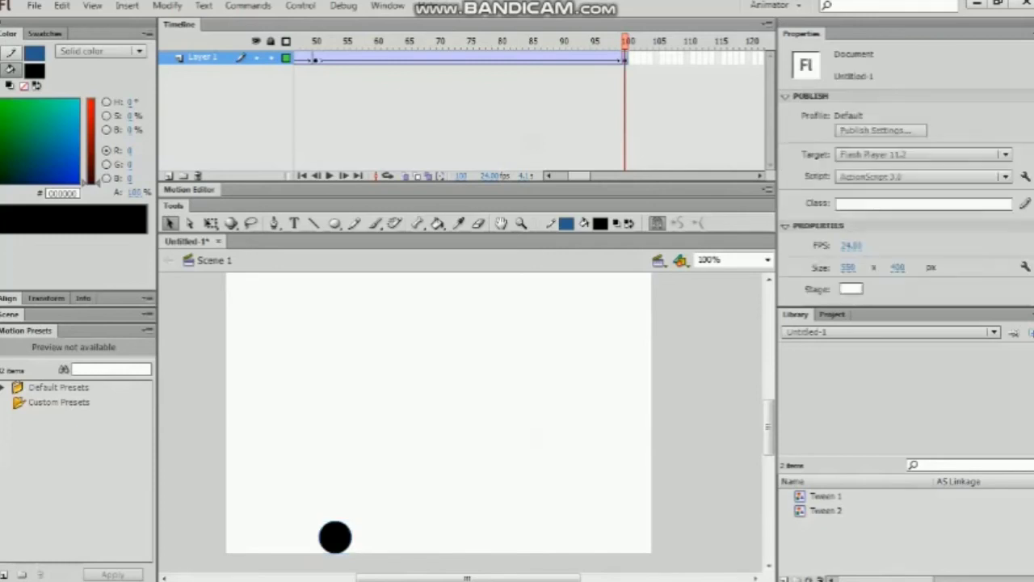
# Insert a keyframe at frame 150 and move the circle to the stage's top edge near the left corner, about X 70, Y 21.
pyautogui.moveTo(578, 176); pyautogui.dragTo(600, 175)
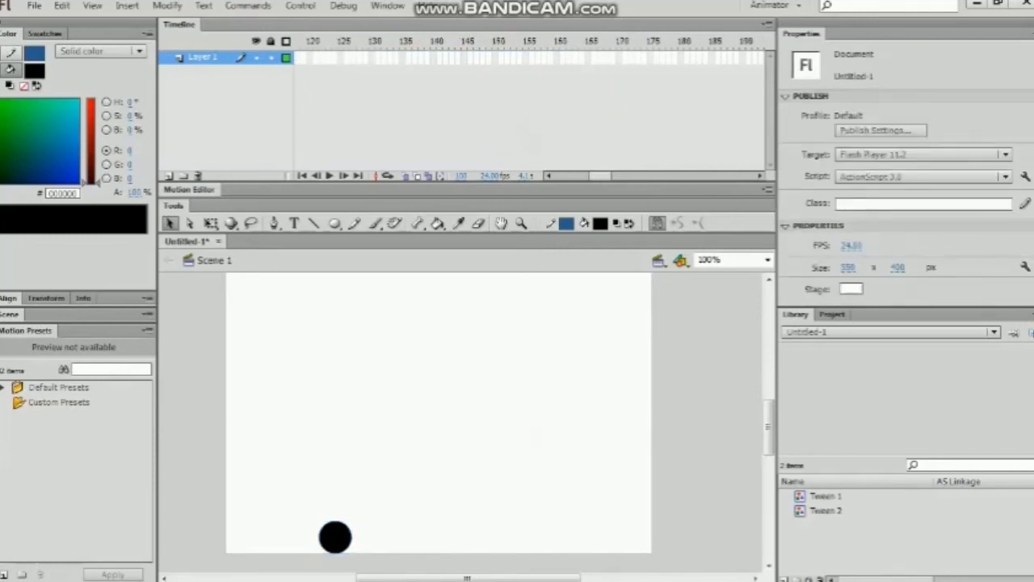
pyautogui.click(497, 58)
pyautogui.rightClick(497, 57)
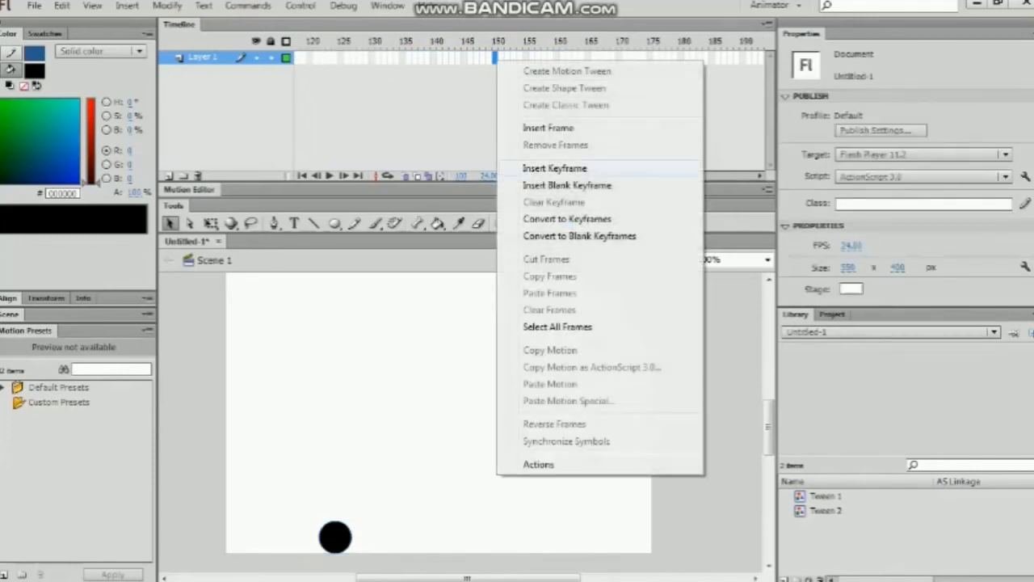
pyautogui.click(554, 166)
pyautogui.moveTo(335, 537); pyautogui.dragTo(288, 287)
pyautogui.scroll(2, 461, 424)
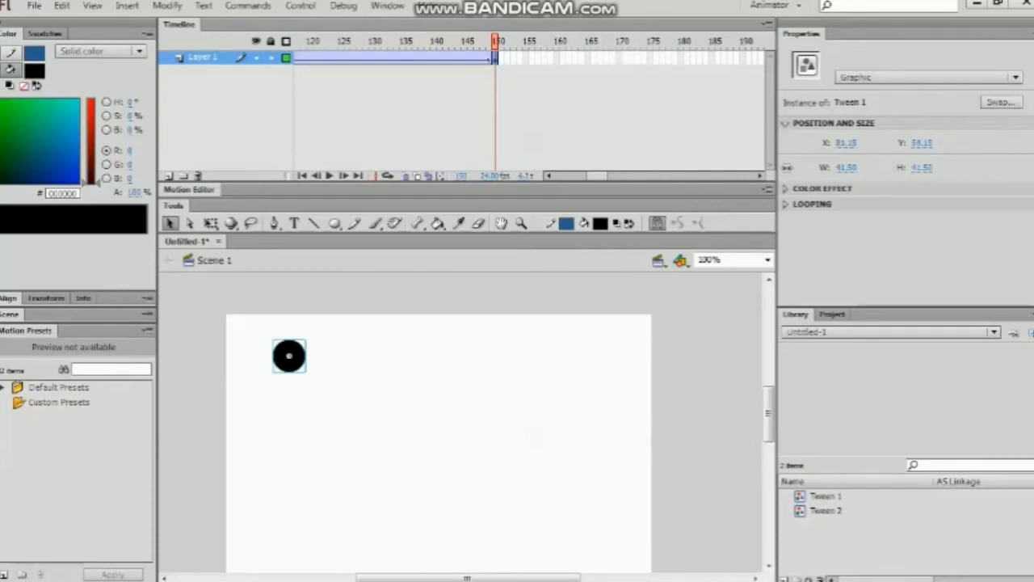
pyautogui.moveTo(289, 355); pyautogui.dragTo(280, 330)
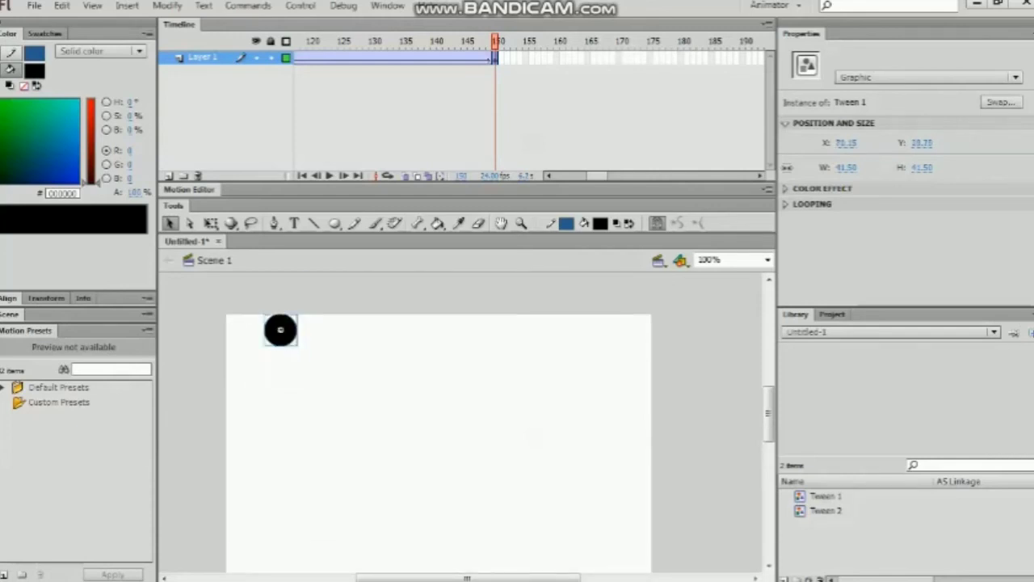
# Play the animation from frame 1 to review the circle's movement through all the keyframes.
pyautogui.press('Return')
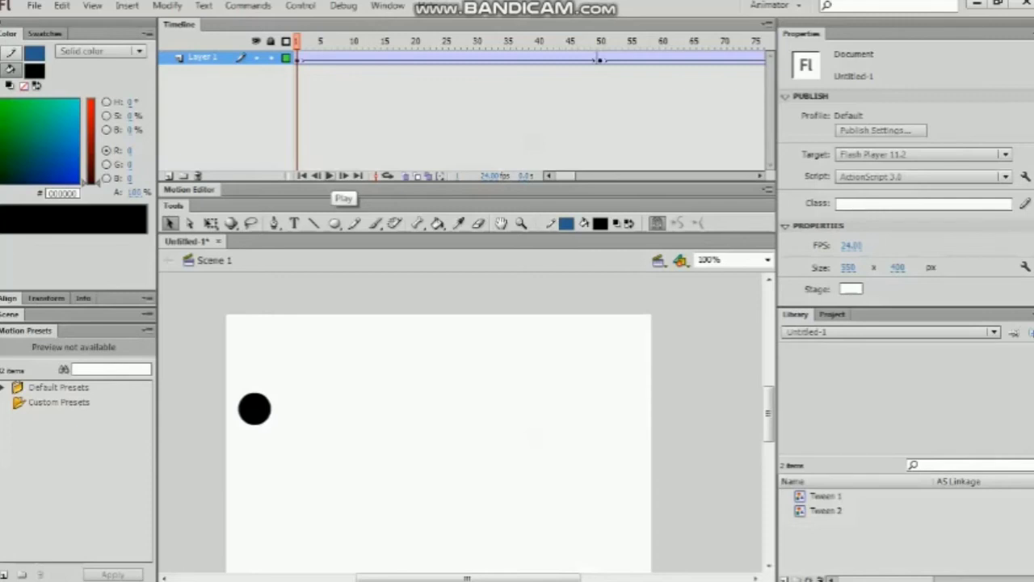
pyautogui.click(329, 176)
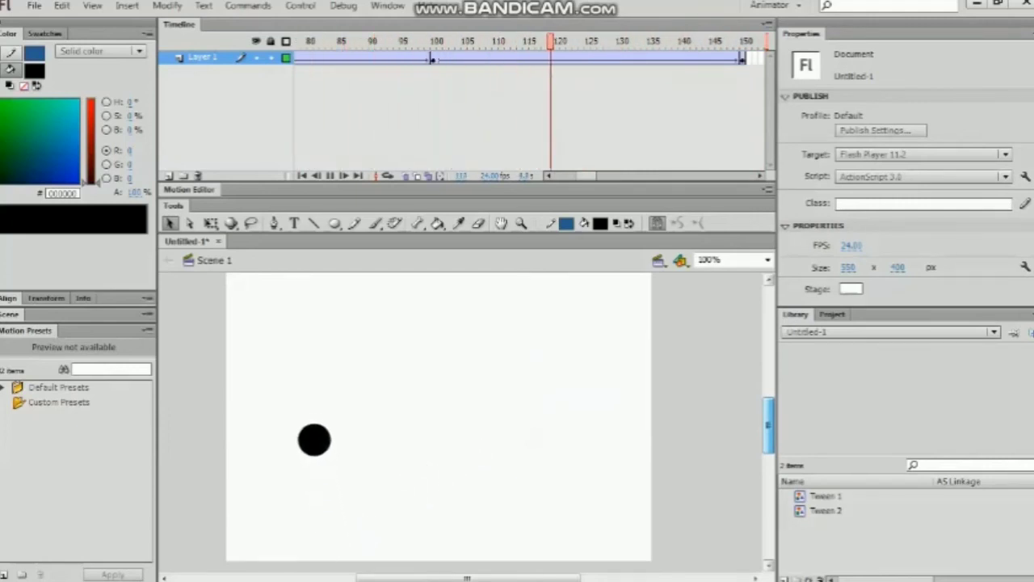
pyautogui.moveTo(768, 419); pyautogui.dragTo(769, 412)
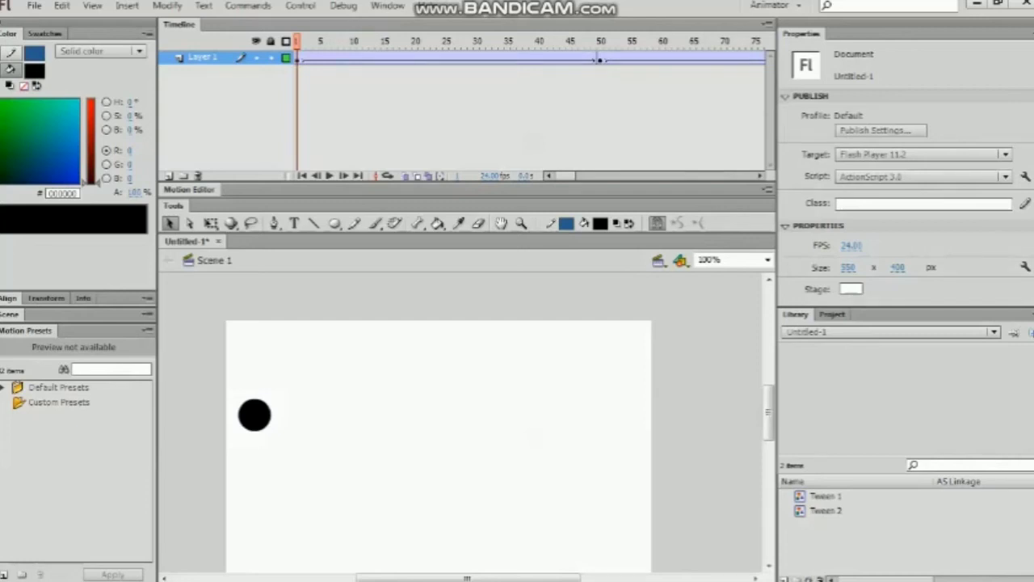
# Remove all Layer 1 frames after frame 1, leaving only the circle's starting keyframe.
pyautogui.press('Return')
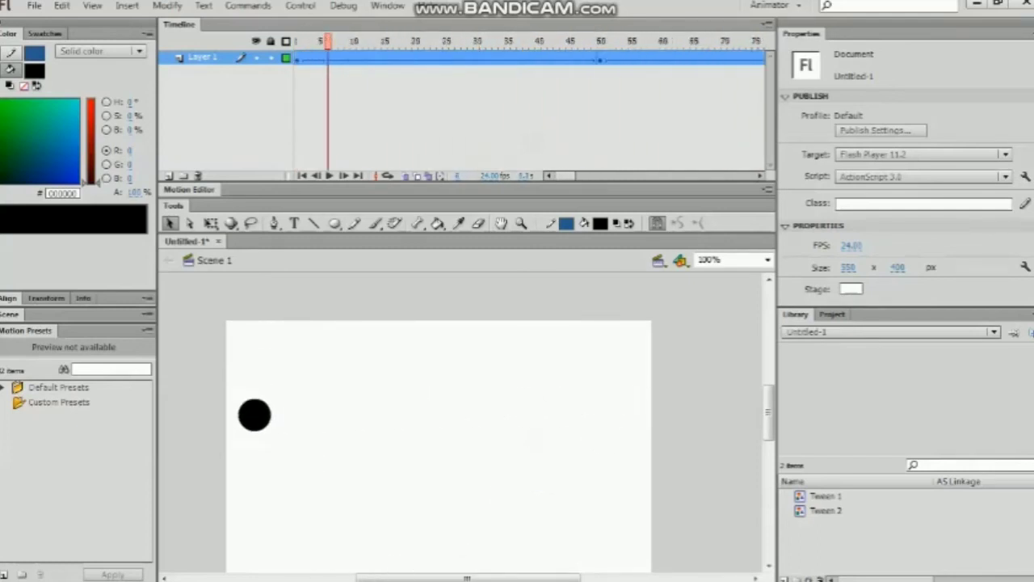
pyautogui.rightClick(304, 59)
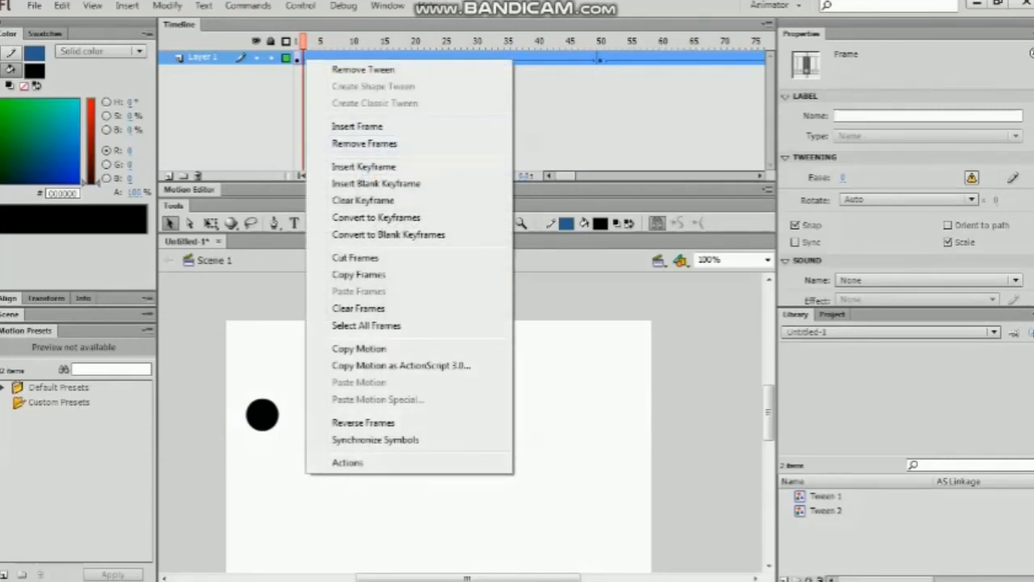
pyautogui.click(365, 143)
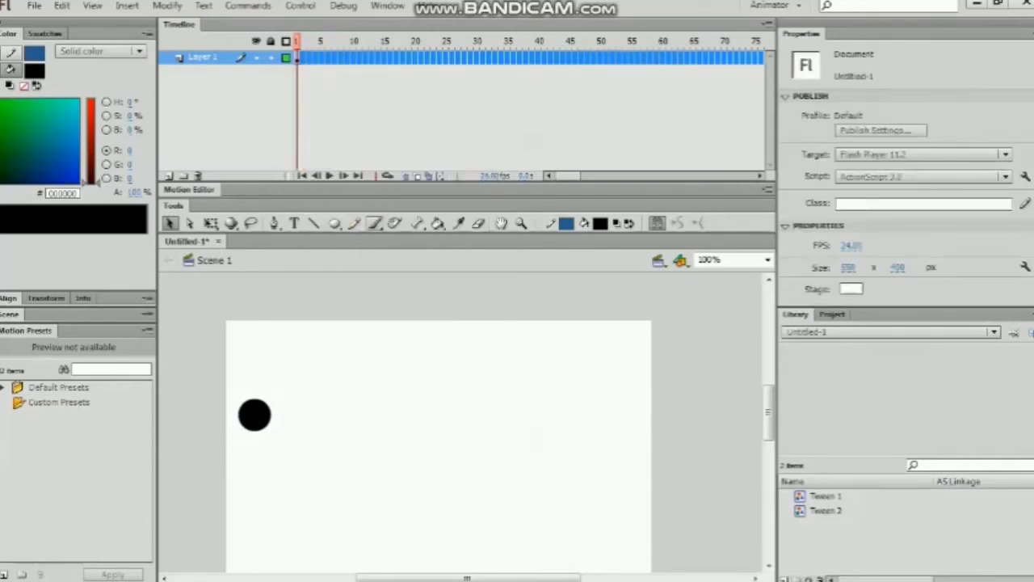
# Choose a larger brush size and paint a black body, two legs and two arms below the circle as a stick figure.
pyautogui.click(374, 223)
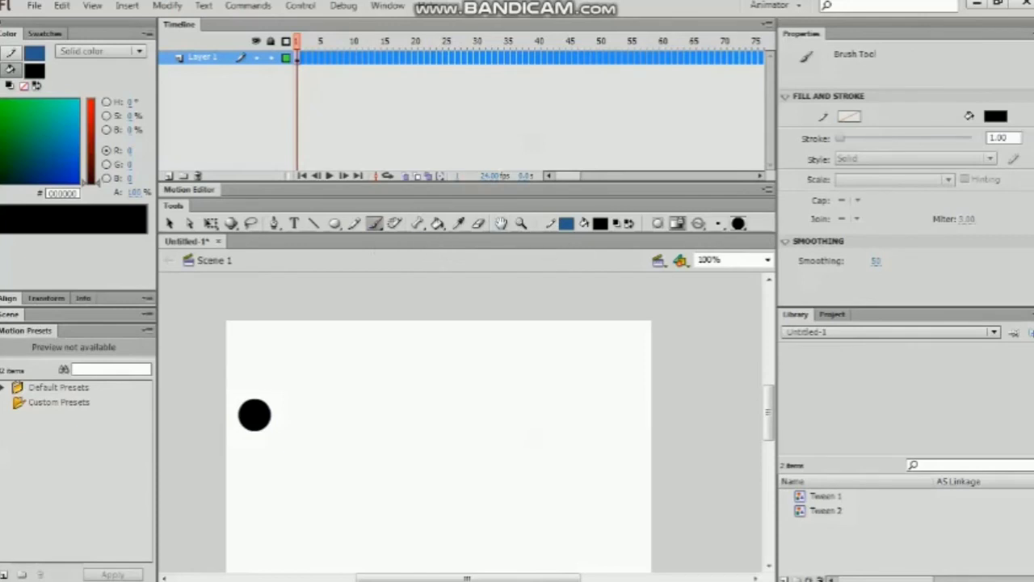
pyautogui.click(718, 223)
pyautogui.click(750, 292)
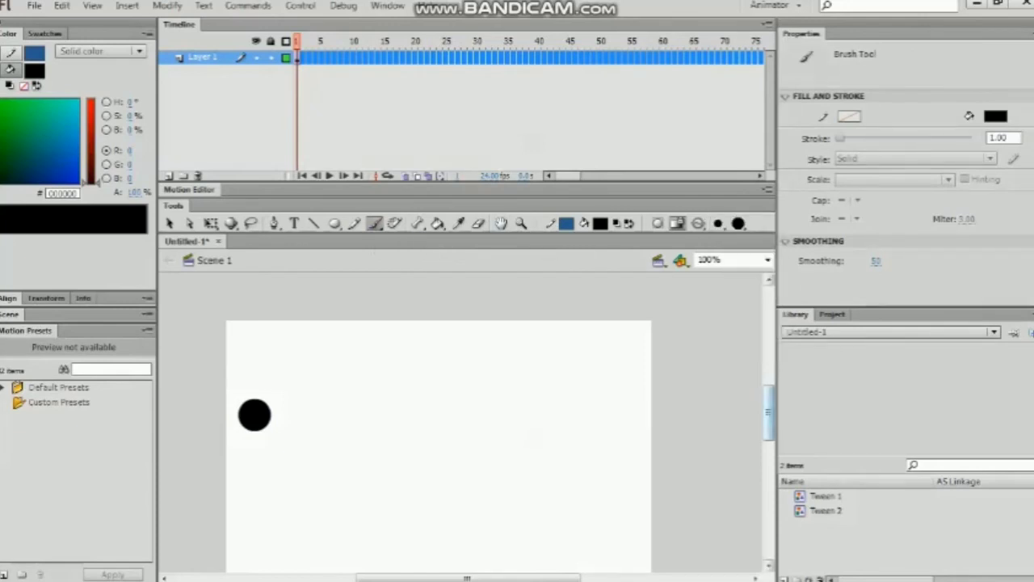
pyautogui.moveTo(768, 412); pyautogui.dragTo(768, 421)
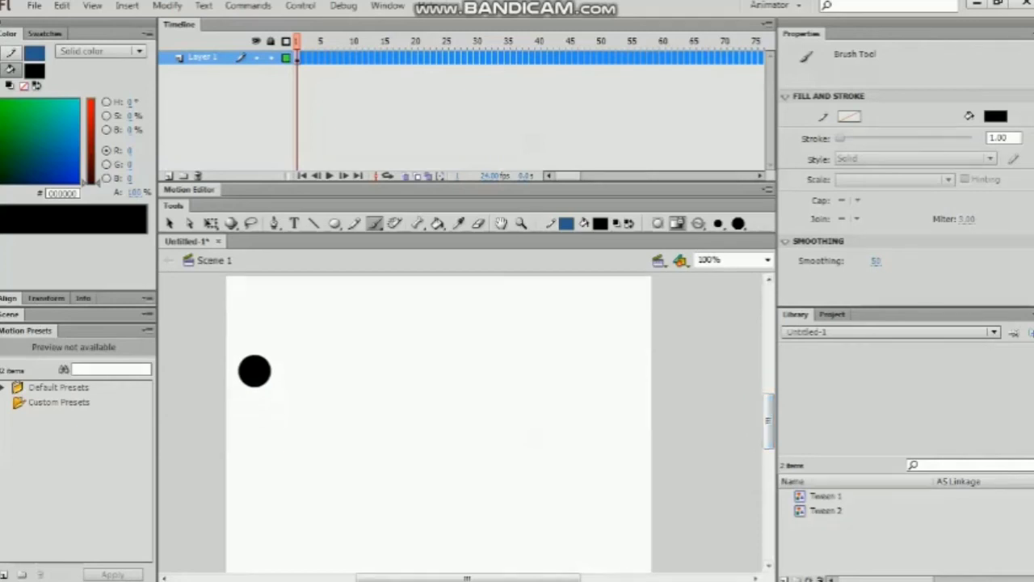
pyautogui.moveTo(254, 387)
pyautogui.mouseDown()
pyautogui.moveTo(252, 465)
pyautogui.moveTo(238, 495)
pyautogui.mouseUp()
pyautogui.moveTo(253, 459); pyautogui.dragTo(279, 496)
pyautogui.moveTo(256, 424)
pyautogui.mouseDown()
pyautogui.moveTo(289, 396)
pyautogui.moveTo(287, 431)
pyautogui.mouseUp()
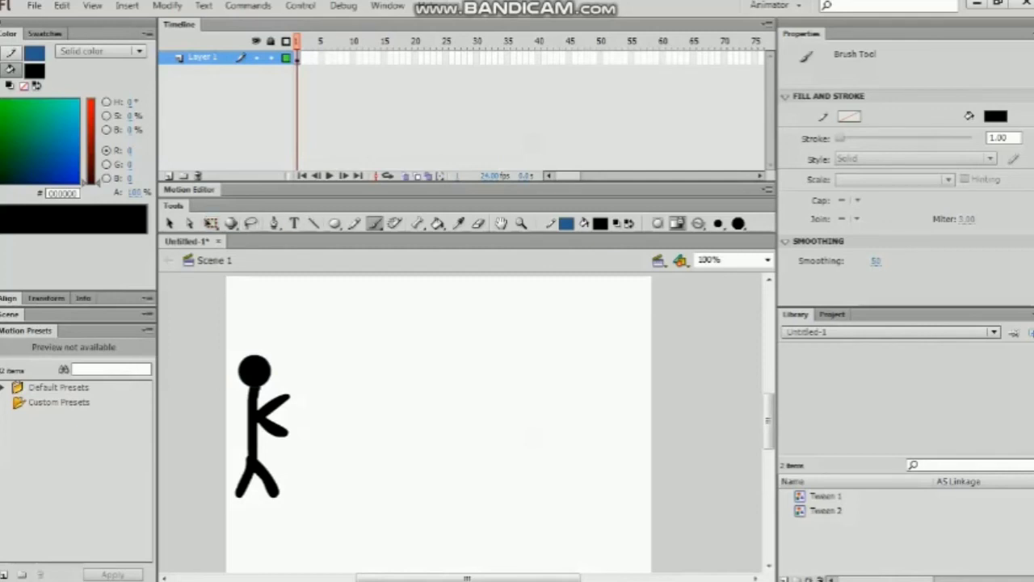
# Select the whole stick figure, including its head, and remove the existing tween.
pyautogui.click(170, 223)
pyautogui.moveTo(189, 316); pyautogui.dragTo(320, 529)
pyautogui.rightClick(261, 406)
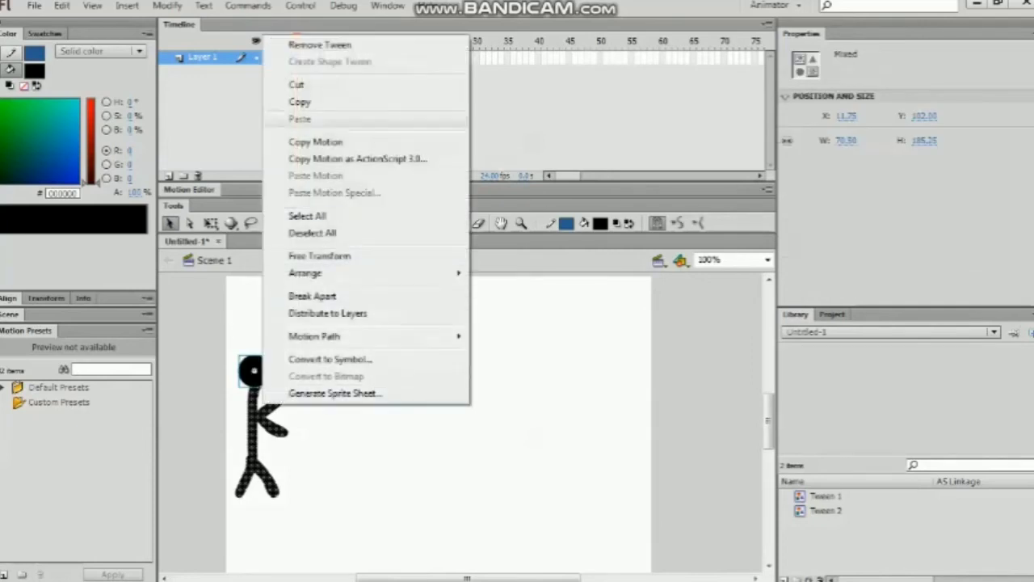
pyautogui.click(307, 42)
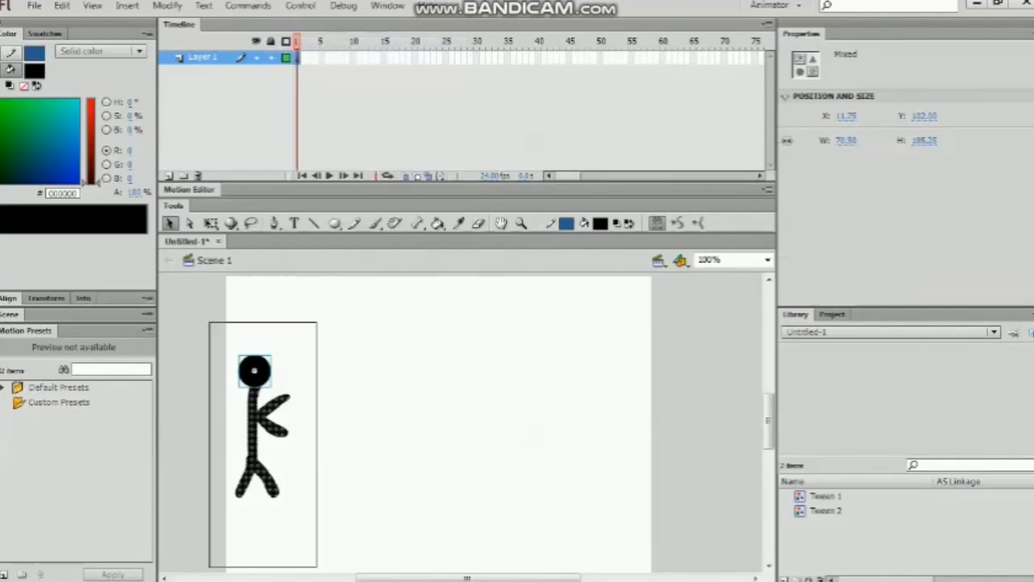
pyautogui.rightClick(264, 426)
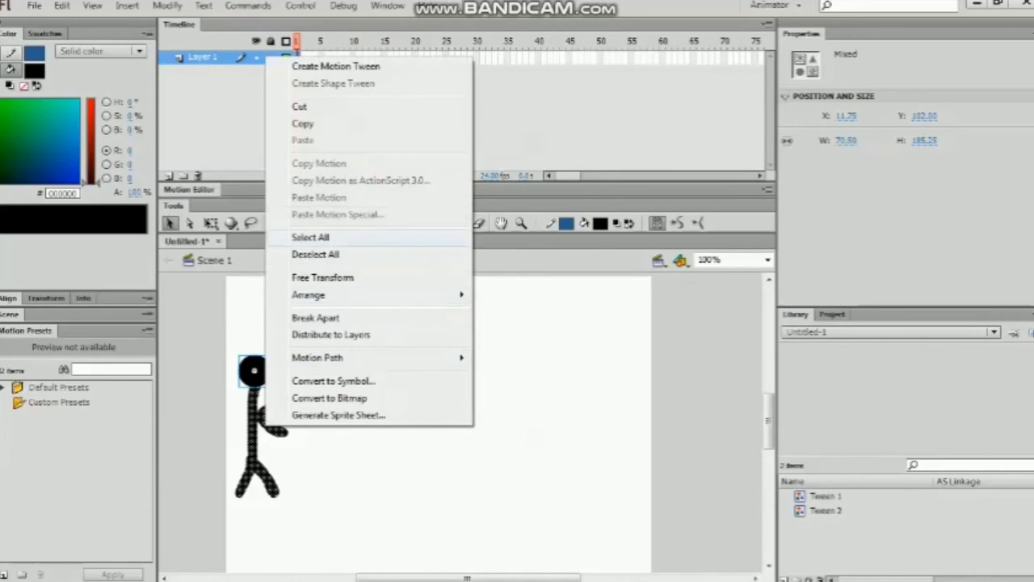
pyautogui.click(315, 254)
pyautogui.hotkey('ctrl', 'a')
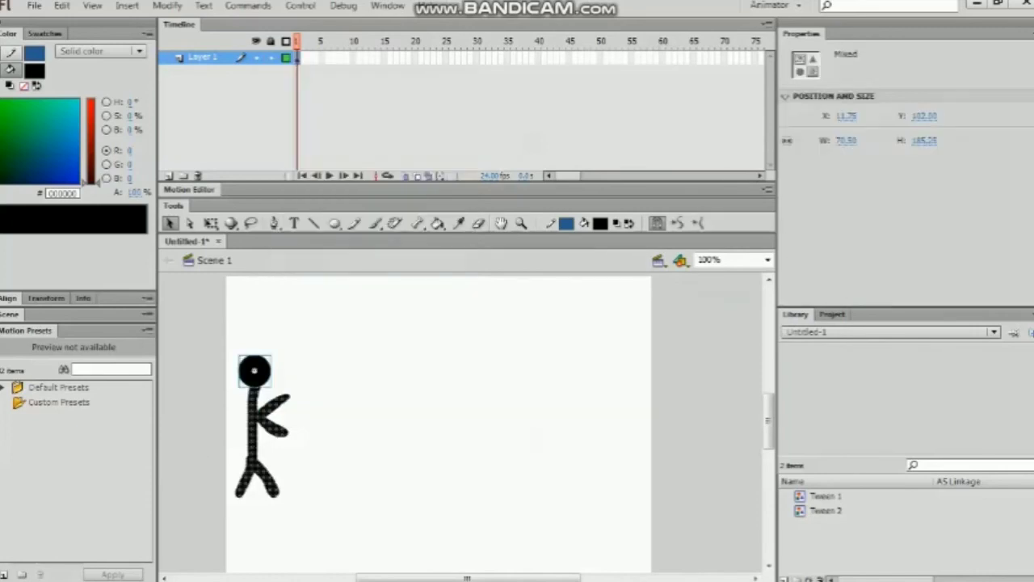
pyautogui.rightClick(266, 398)
pyautogui.press('Escape')
# Convert the whole stick figure into a Movie Clip symbol named Symbol 1.
pyautogui.moveTo(179, 292); pyautogui.dragTo(356, 572)
pyautogui.click(167, 6)
pyautogui.click(214, 46)
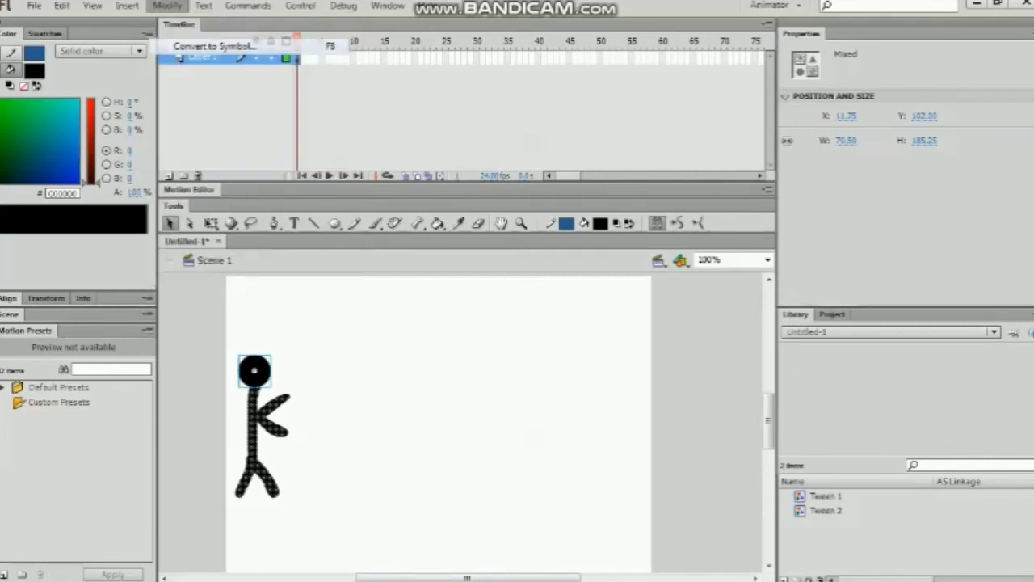
pyautogui.click(423, 86)
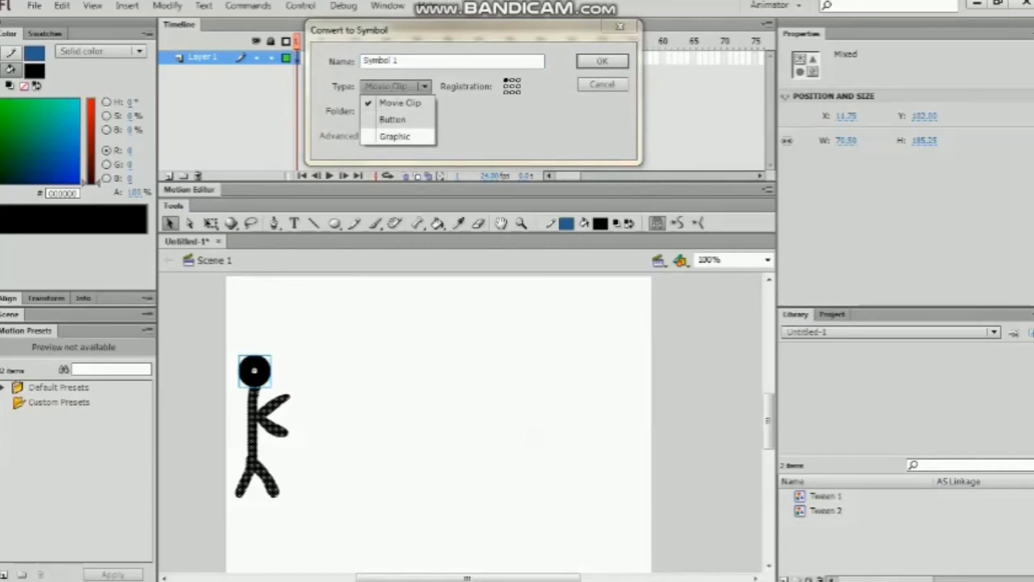
pyautogui.click(394, 136)
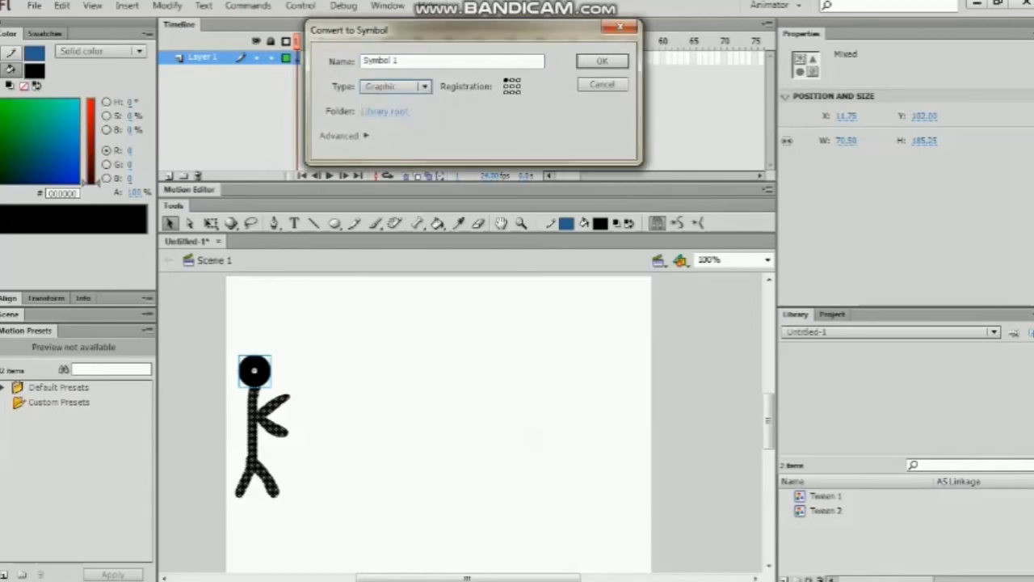
pyautogui.click(395, 86)
pyautogui.click(386, 101)
pyautogui.click(602, 61)
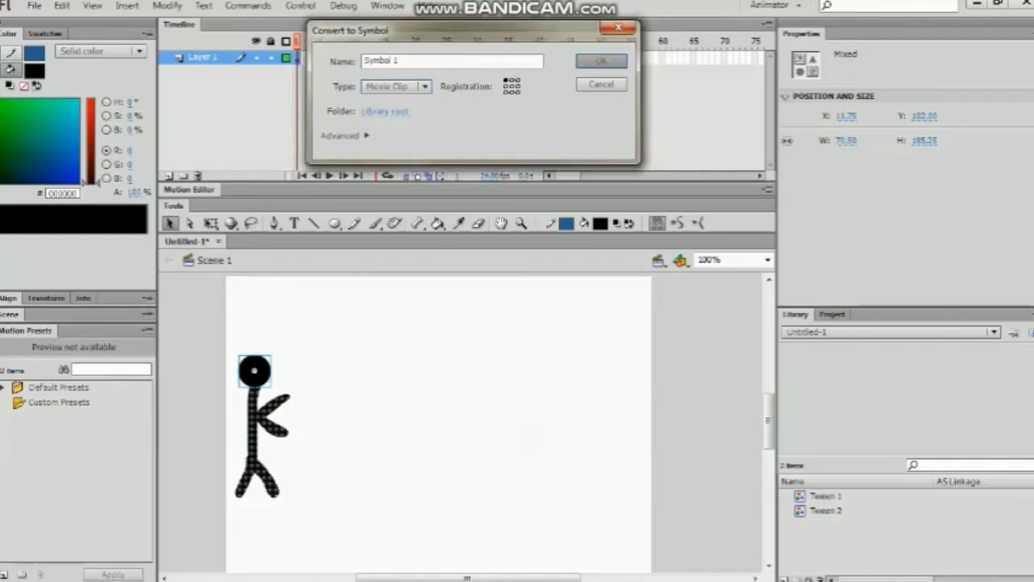
pyautogui.press('Escape')
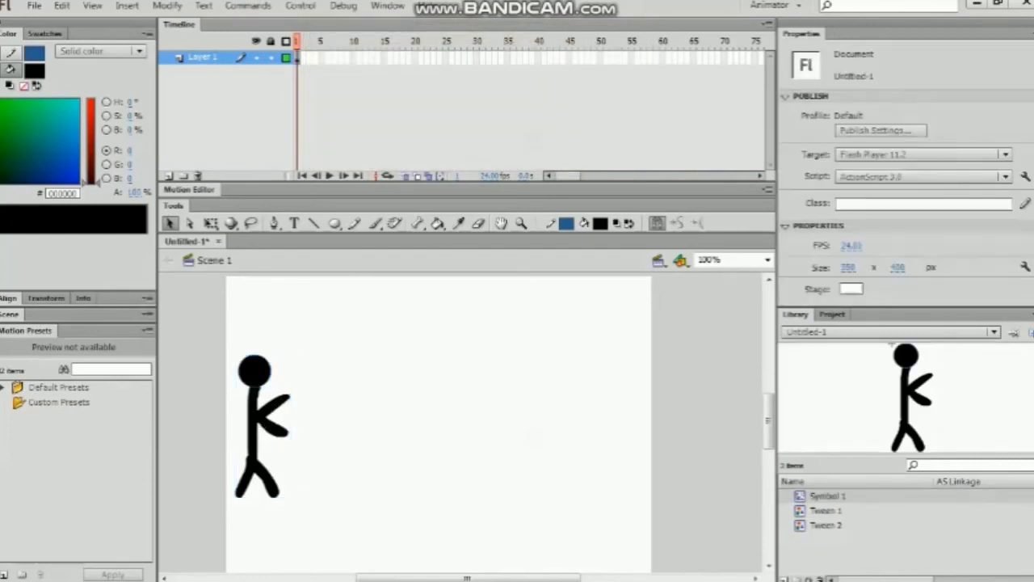
# Open the stick figure symbol for in-place editing and return to Scene 1.
pyautogui.doubleClick(239, 358)
pyautogui.click(235, 354)
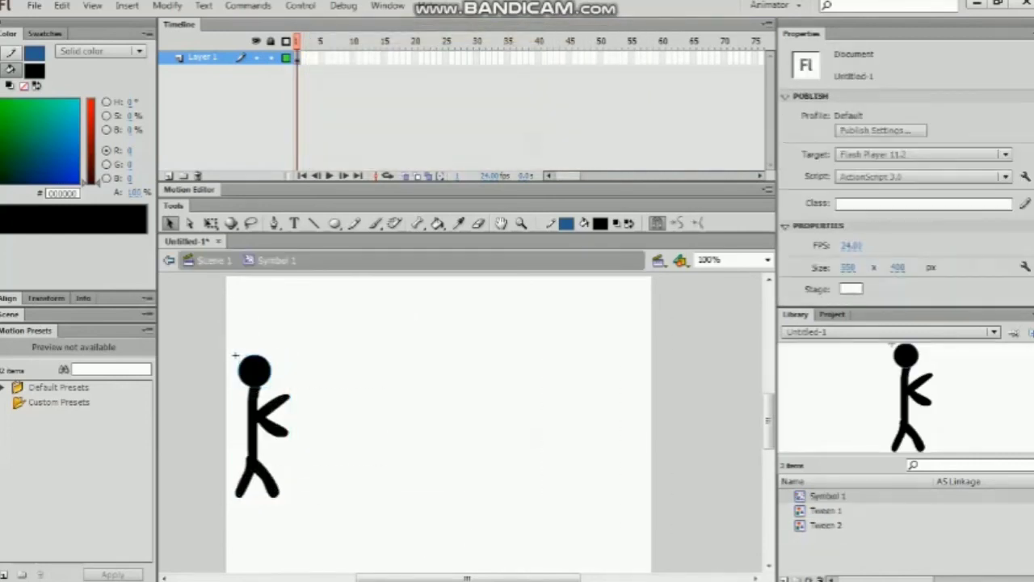
pyautogui.click(214, 260)
pyautogui.press('Escape')
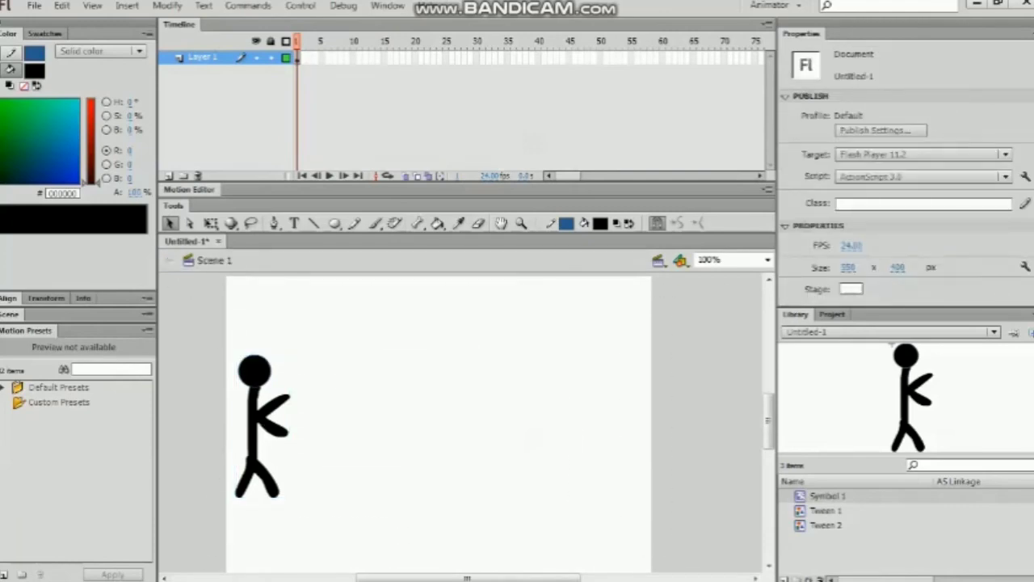
# Insert a keyframe at frame 15 of Layer 1.
pyautogui.click(599, 57)
pyautogui.click(384, 59)
pyautogui.rightClick(385, 60)
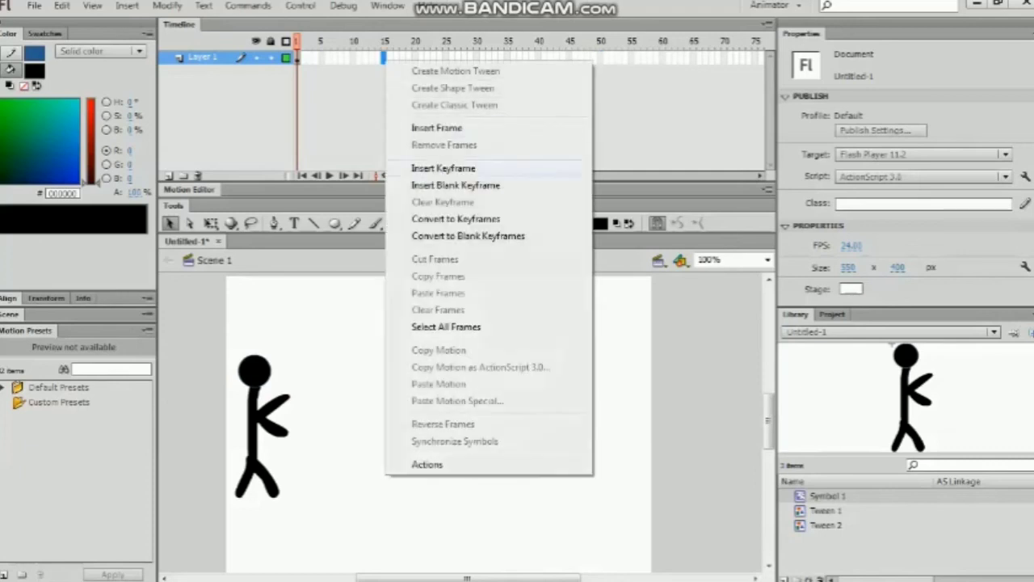
pyautogui.click(443, 168)
pyautogui.press('Return')
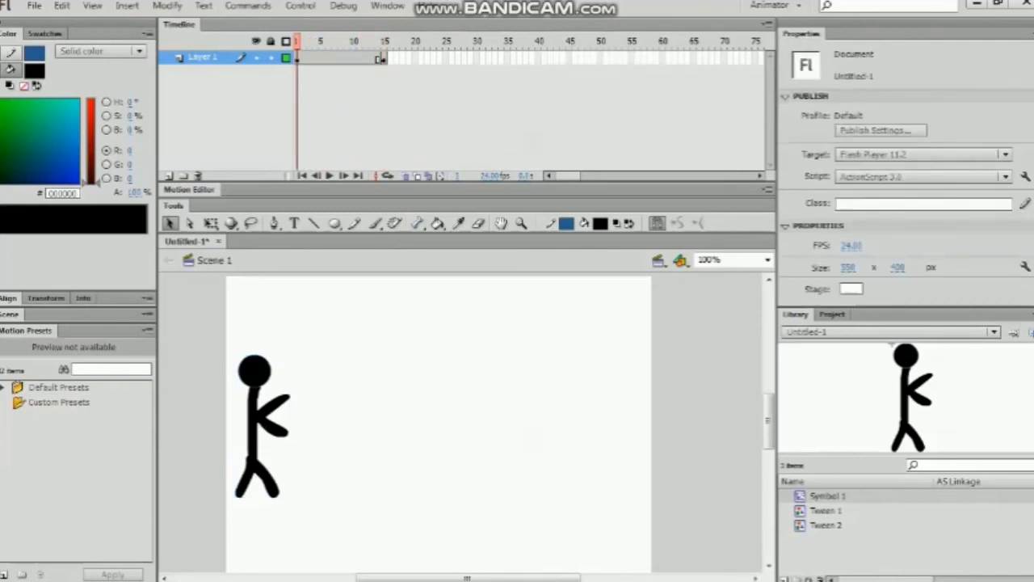
# At frame 15, draw a small black circle about 11 px wide just in front of the stick figure's hands.
pyautogui.click(383, 58)
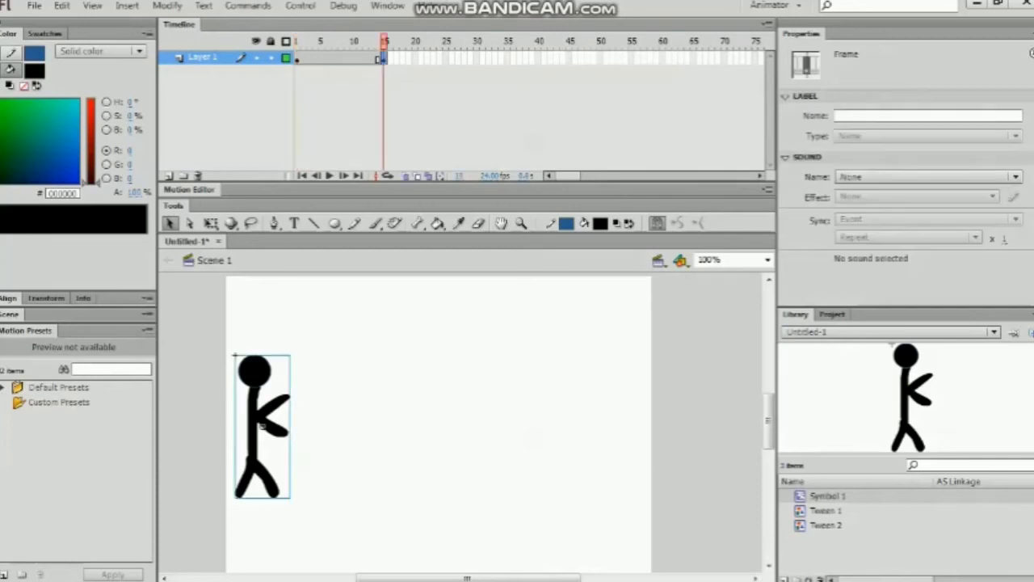
pyautogui.moveTo(383, 41)
pyautogui.mouseDown()
pyautogui.moveTo(365, 42)
pyautogui.moveTo(383, 41)
pyautogui.mouseUp()
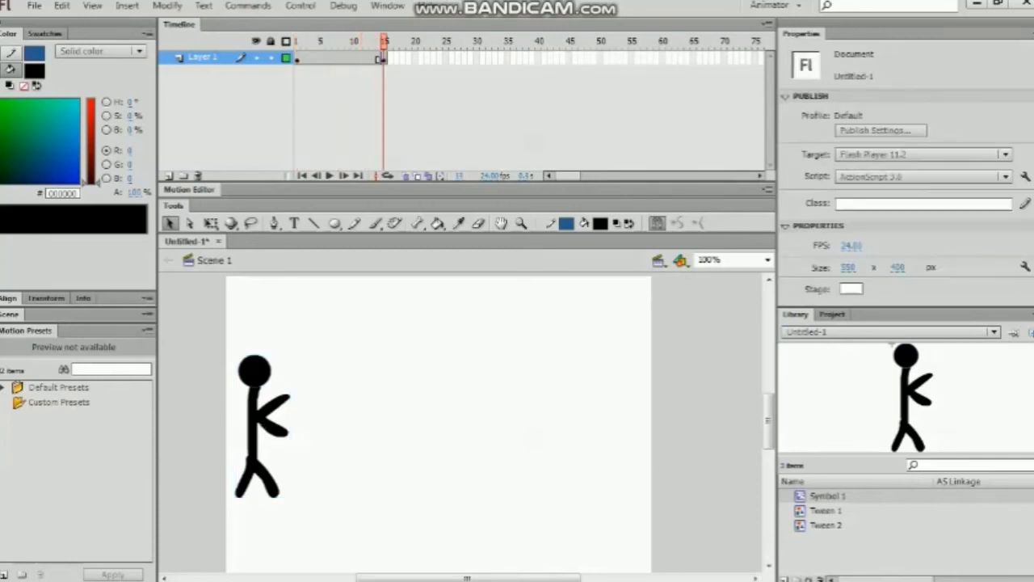
pyautogui.click(335, 224)
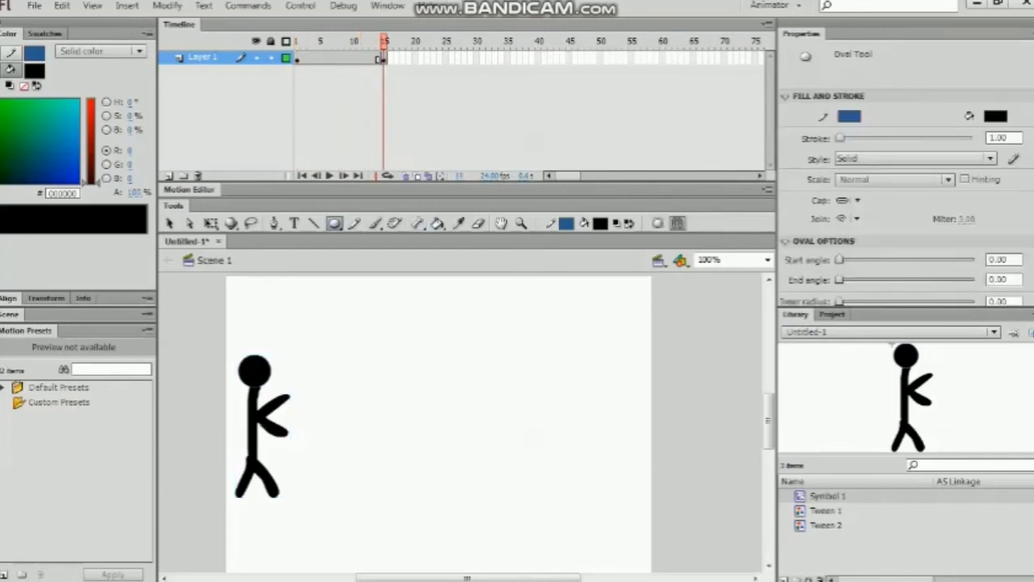
pyautogui.click(334, 223)
pyautogui.click(378, 240)
pyautogui.moveTo(383, 42)
pyautogui.mouseDown()
pyautogui.moveTo(297, 41)
pyautogui.moveTo(384, 41)
pyautogui.mouseUp()
# Insert a keyframe at frame 40 of Layer 1.
pyautogui.click(538, 58)
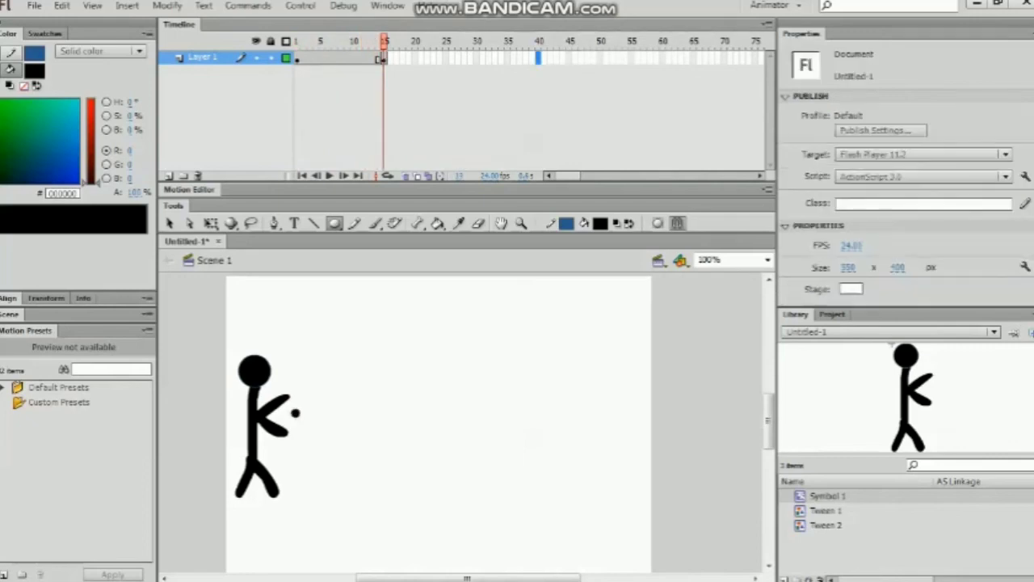
pyautogui.rightClick(538, 58)
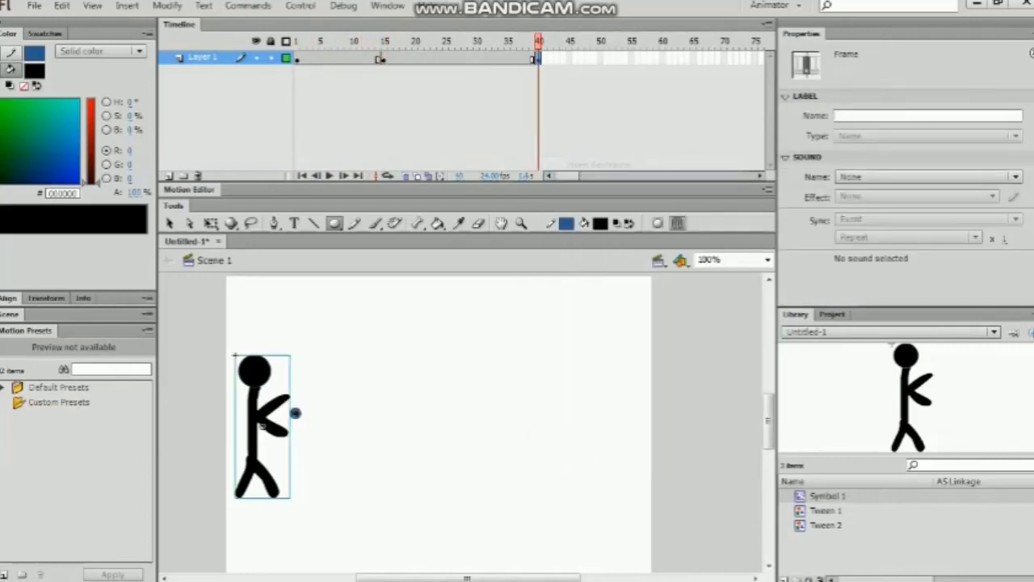
pyautogui.click(627, 162)
pyautogui.moveTo(538, 41)
pyautogui.mouseDown()
pyautogui.moveTo(376, 40)
pyautogui.moveTo(538, 41)
pyautogui.mouseUp()
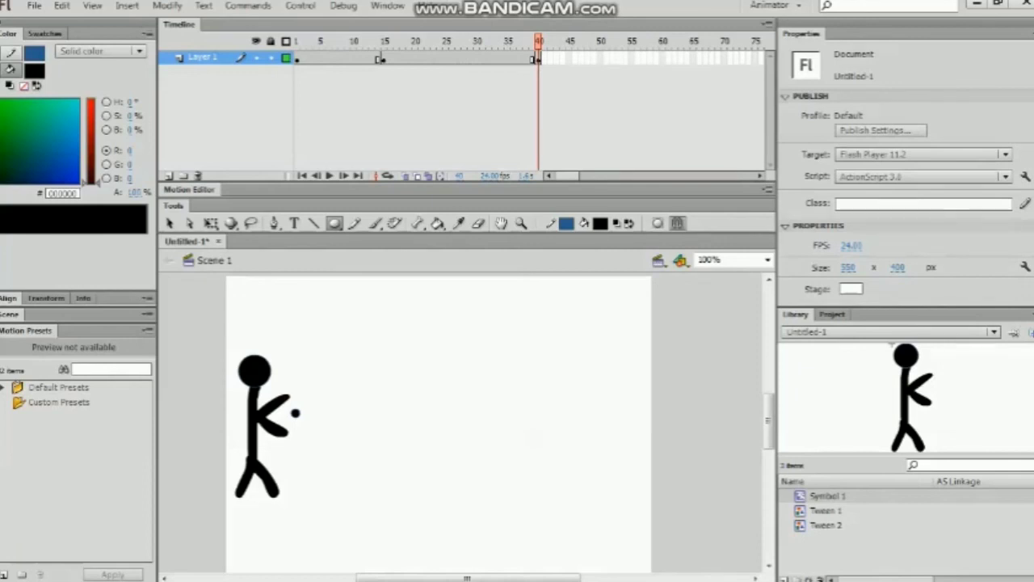
# At frame 40, move the small circle away from the stick figure's hands to the middle of the stage.
pyautogui.moveTo(539, 40)
pyautogui.mouseDown()
pyautogui.moveTo(353, 40)
pyautogui.moveTo(539, 41)
pyautogui.mouseUp()
pyautogui.press('v')
pyautogui.moveTo(288, 425)
pyautogui.mouseDown()
pyautogui.moveTo(328, 448)
pyautogui.moveTo(293, 416)
pyautogui.moveTo(287, 425)
pyautogui.moveTo(291, 415)
pyautogui.moveTo(287, 426)
pyautogui.mouseUp()
pyautogui.hotkey('ctrl', 'shift', 'a')
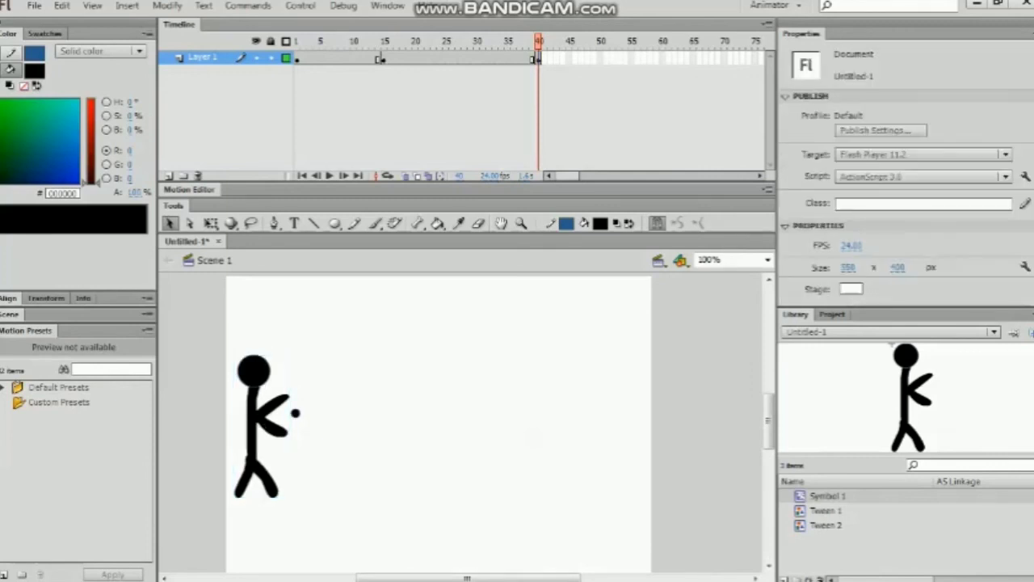
pyautogui.click(296, 412)
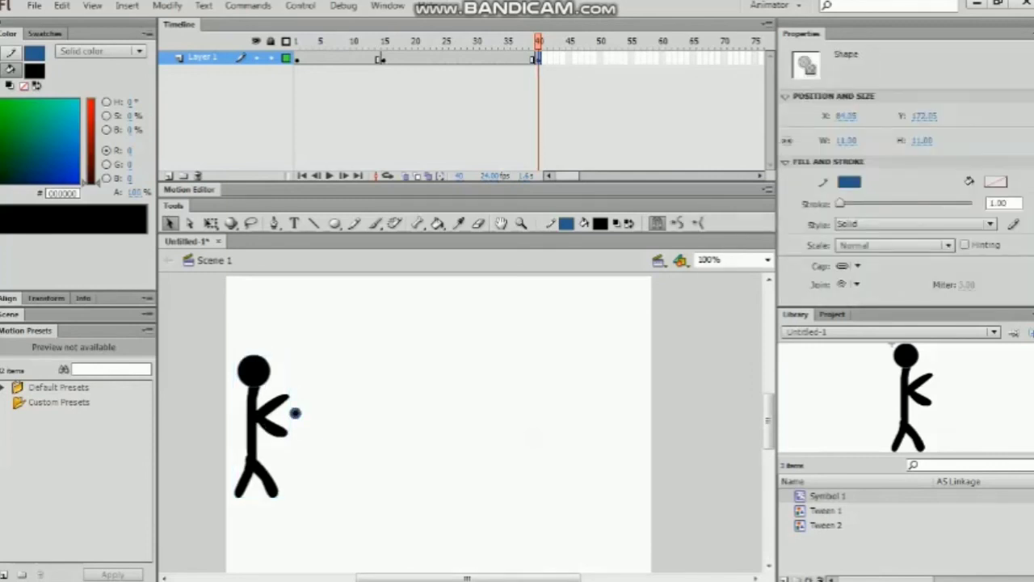
pyautogui.hotkey('ctrl', 'shift', 'a')
pyautogui.click(296, 413)
pyautogui.moveTo(296, 413); pyautogui.dragTo(459, 422)
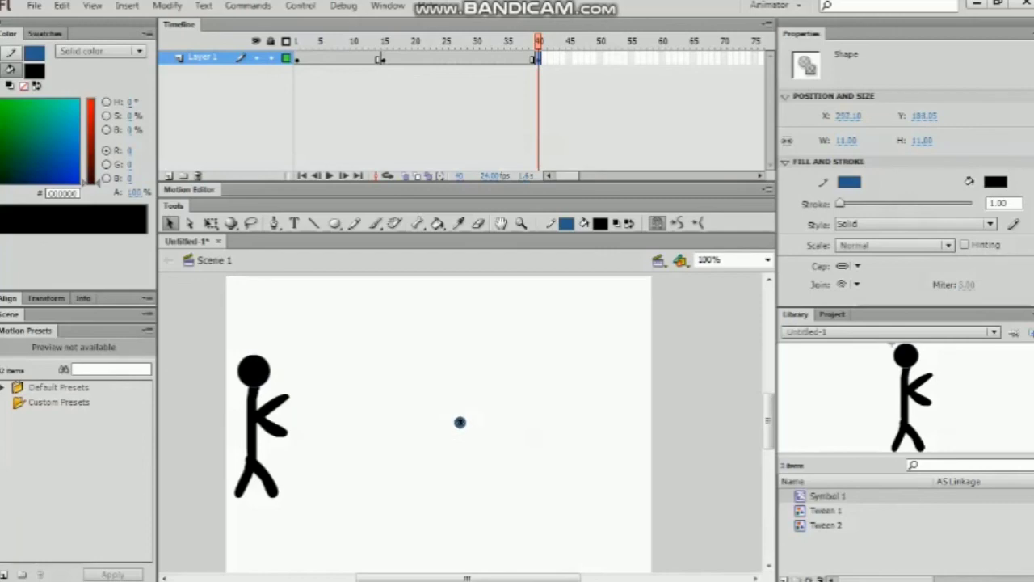
# Create a classic tween between the keyframes at frames 15 and 40.
pyautogui.click(384, 58)
pyautogui.rightClick(383, 60)
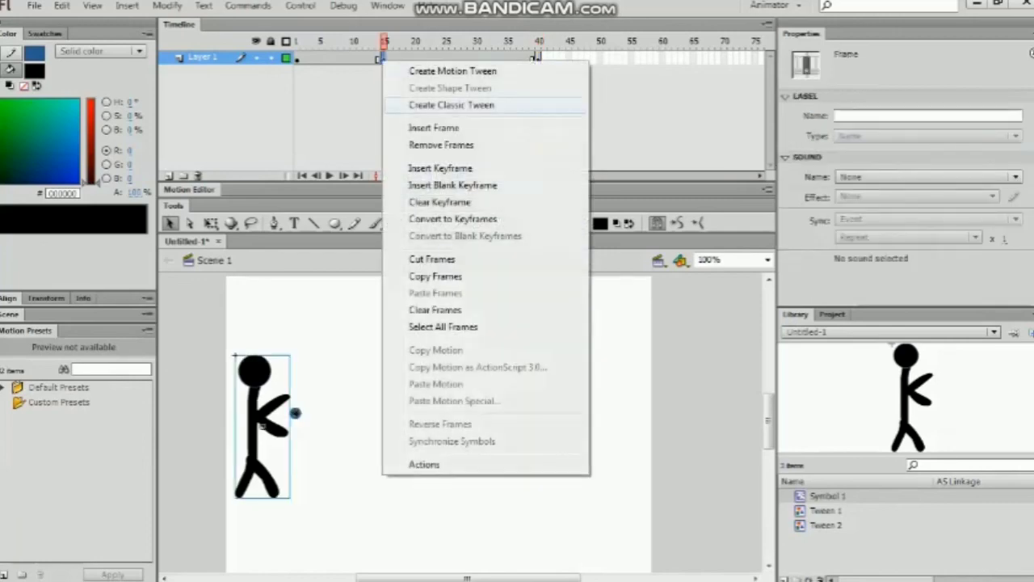
pyautogui.click(451, 105)
# Play the animation from frame 1 to review the small circle's movement away from the figure.
pyautogui.moveTo(383, 42); pyautogui.dragTo(297, 41)
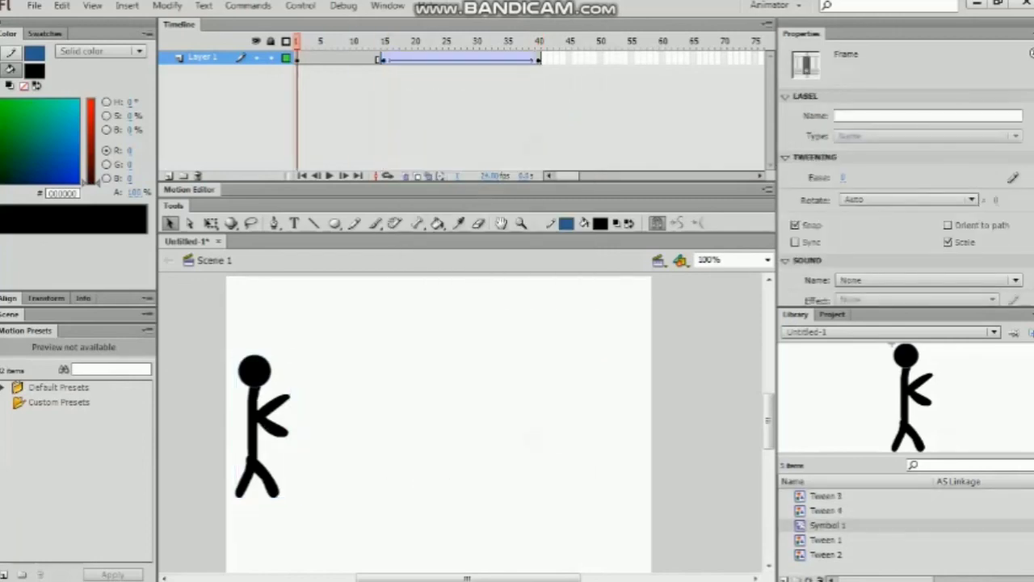
pyautogui.click(329, 176)
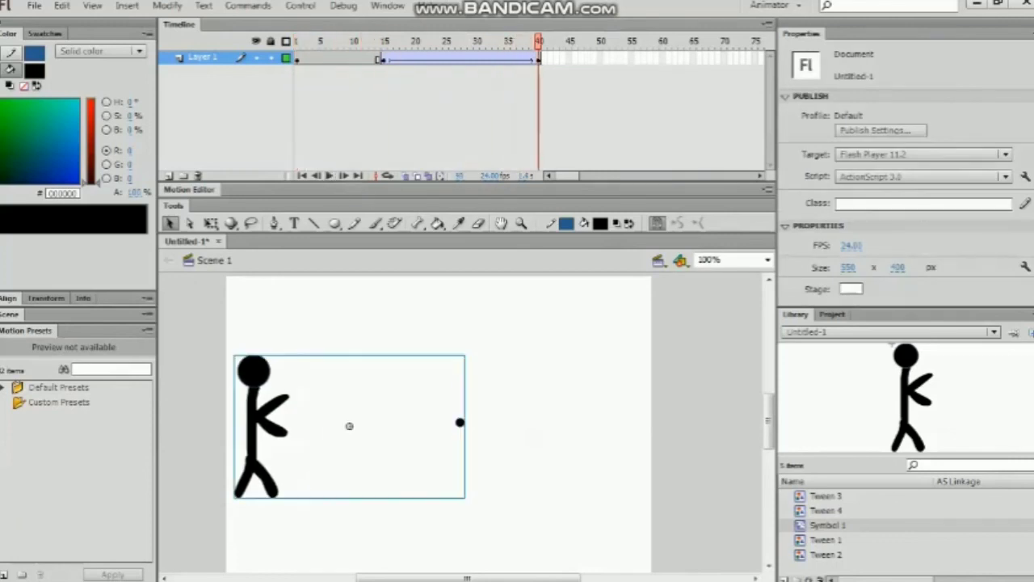
pyautogui.hotkey('ctrl', 'shift', 'a')
pyautogui.press('Return')
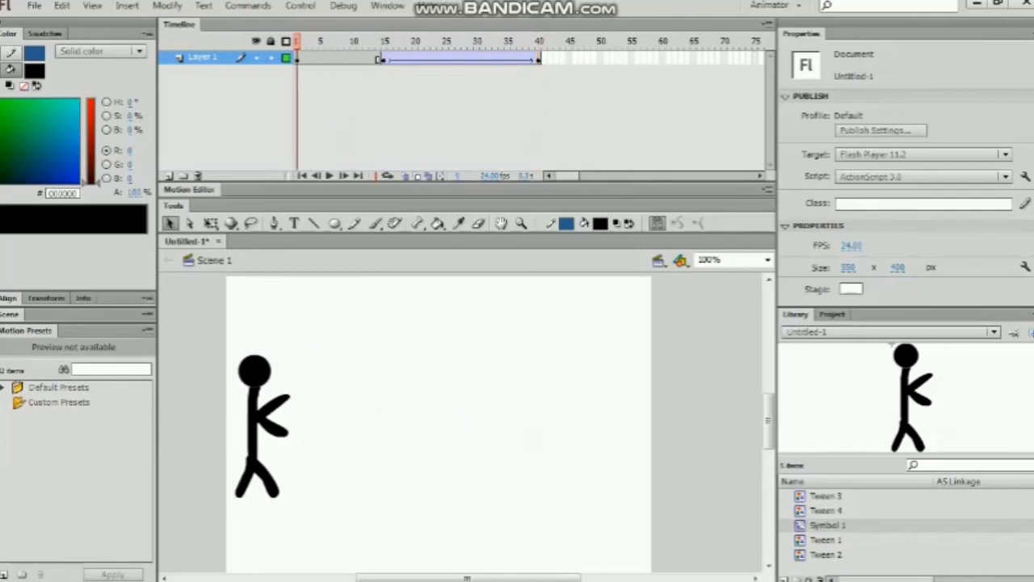
# Create a motion tween for the stick figure at frame 1 and play it through to frame 15.
pyautogui.moveTo(224, 327); pyautogui.dragTo(433, 554)
pyautogui.rightClick(261, 426)
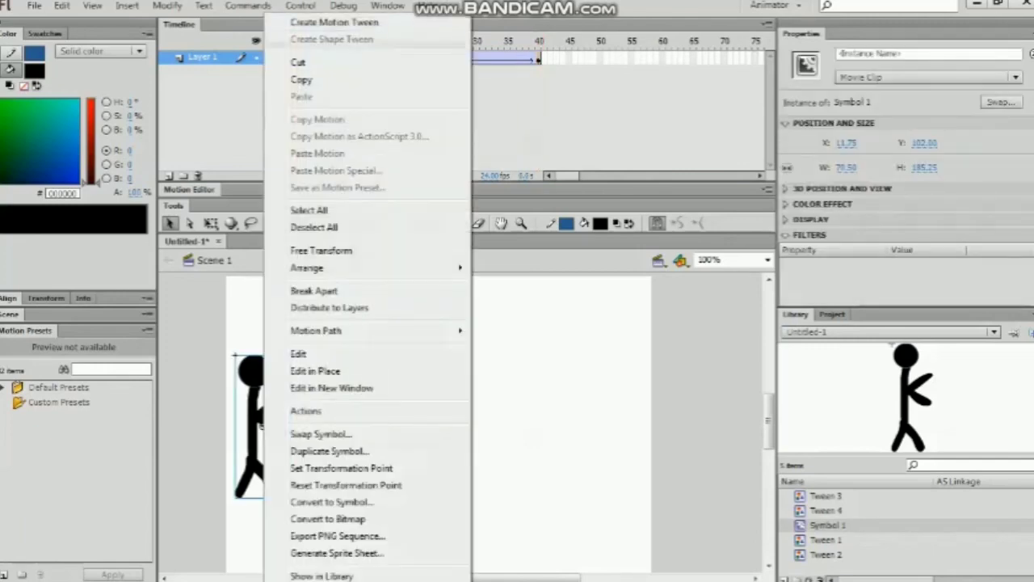
pyautogui.click(334, 22)
pyautogui.hotkey('ctrl', 'shift', 'a')
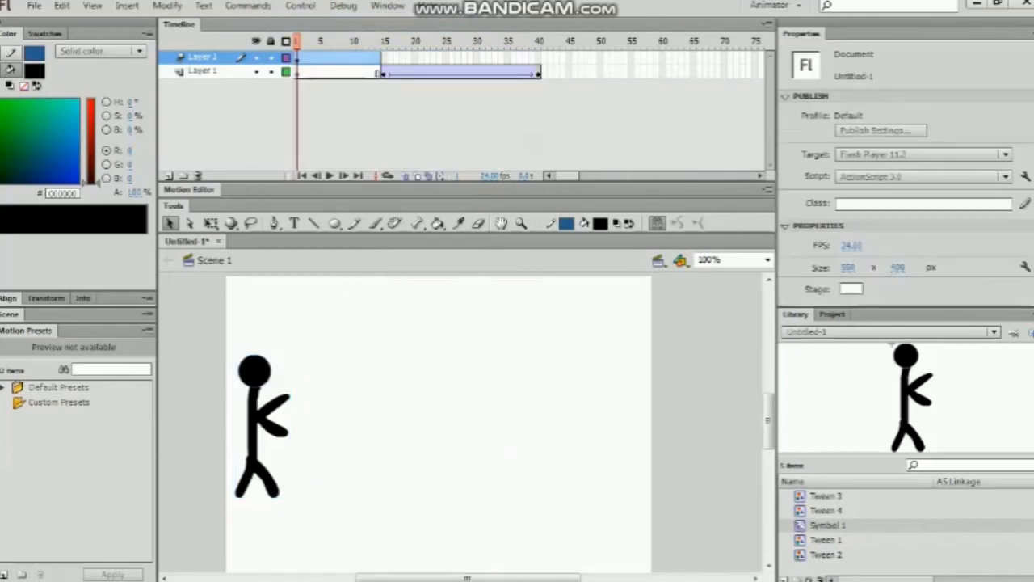
pyautogui.press('Return')
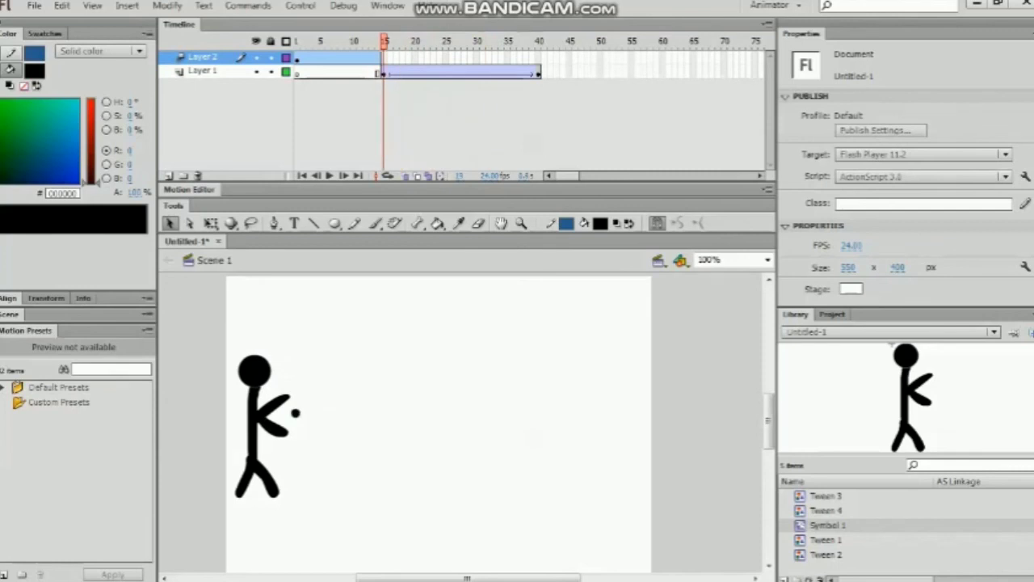
# Remove the Layer 1 frames after frame 15, including the tween and its end keyframe.
pyautogui.moveTo(549, 72); pyautogui.dragTo(389, 71)
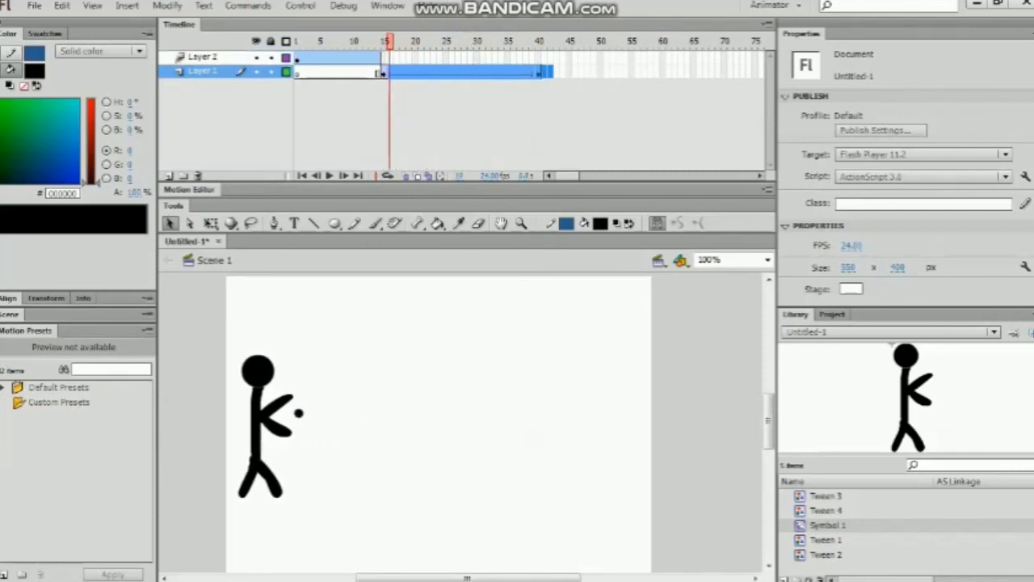
pyautogui.rightClick(382, 72)
pyautogui.click(448, 156)
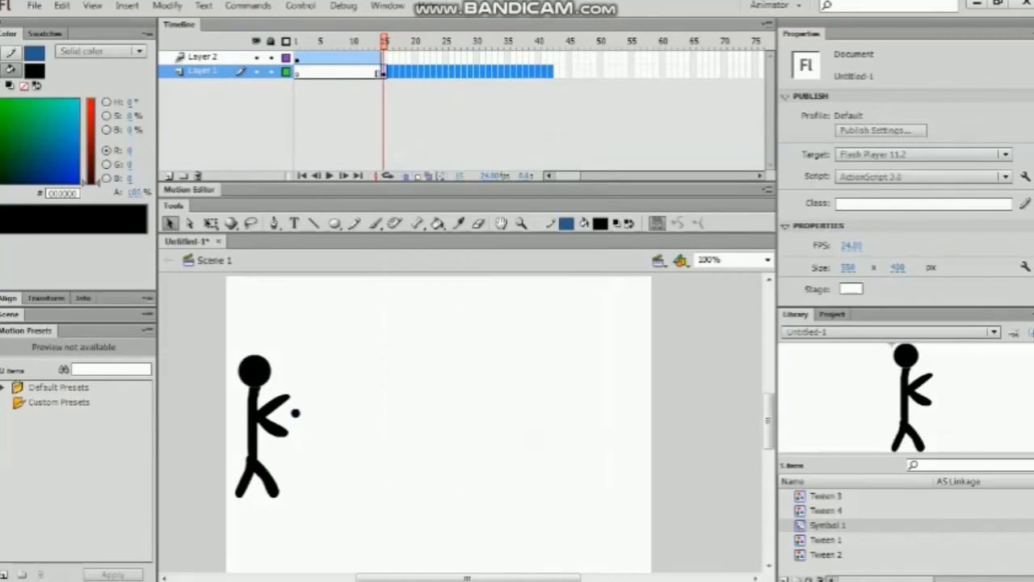